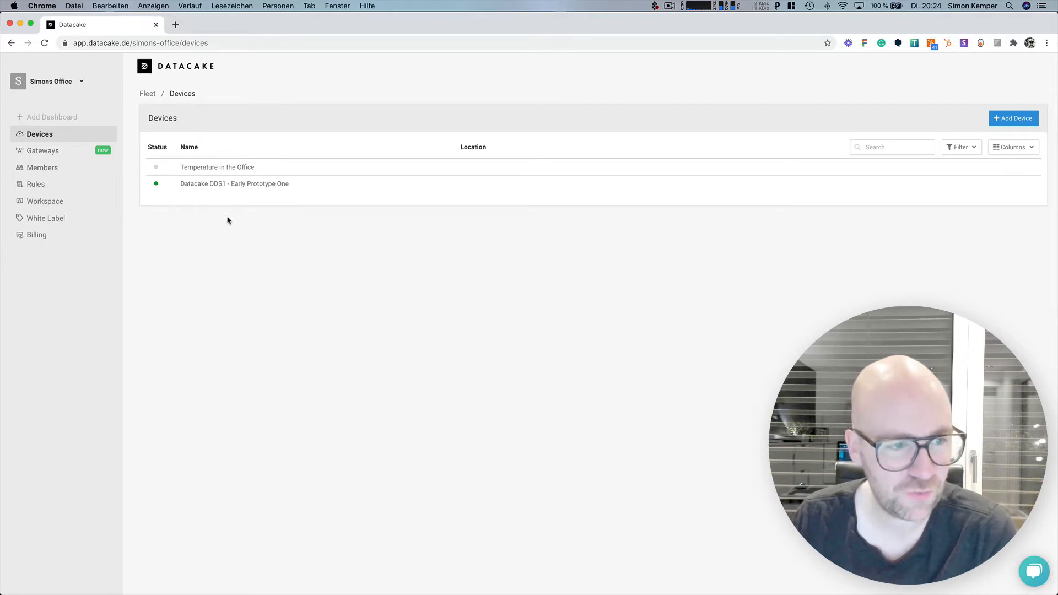
Step: Start a new cloud rule for the device Datacake DDS1 - Early Prototype One
left_click(237, 185)
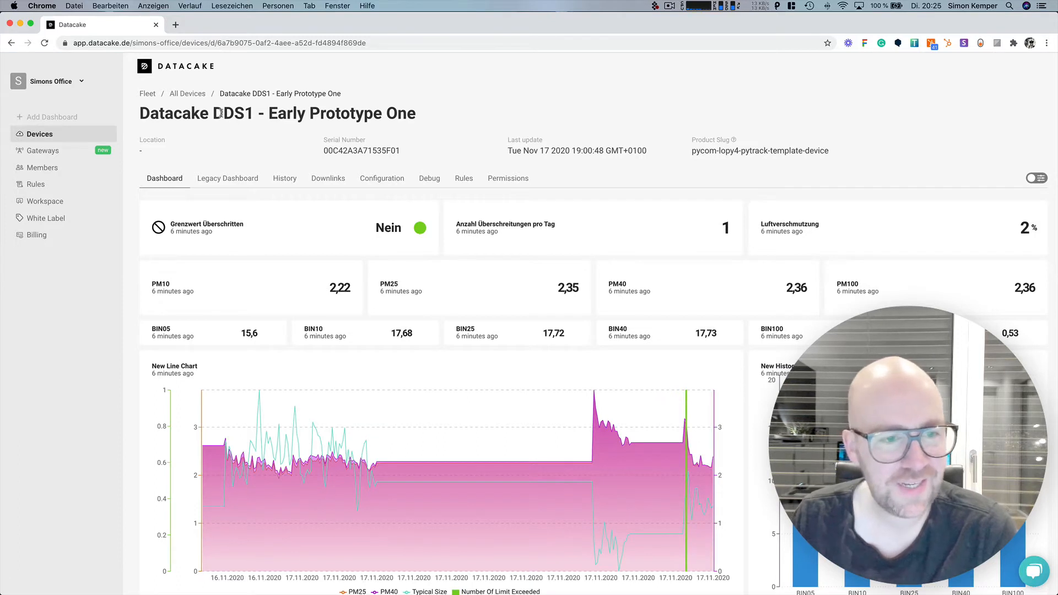
left_click(463, 180)
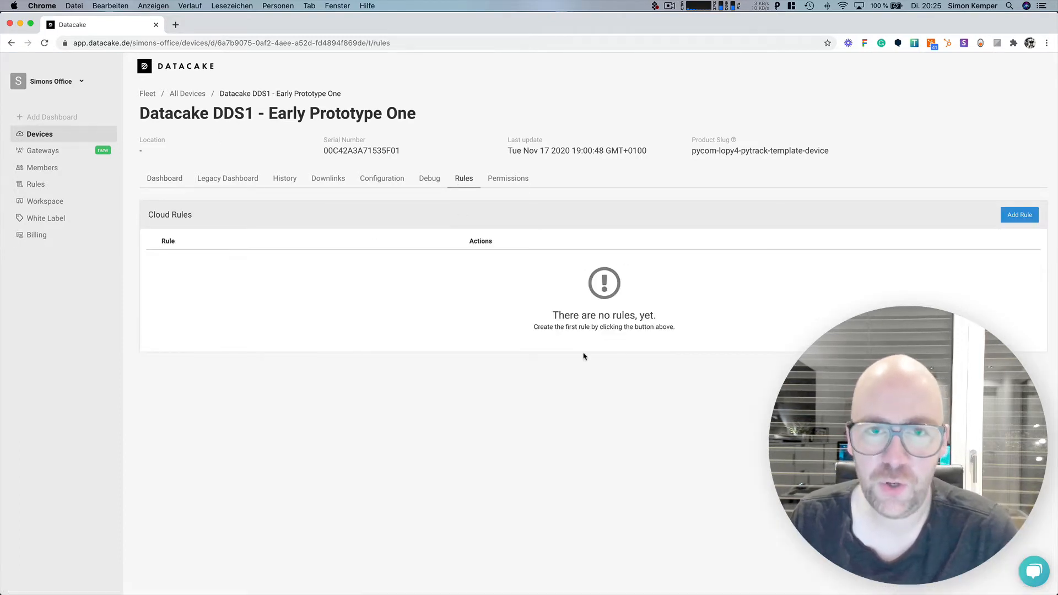
left_click(1015, 215)
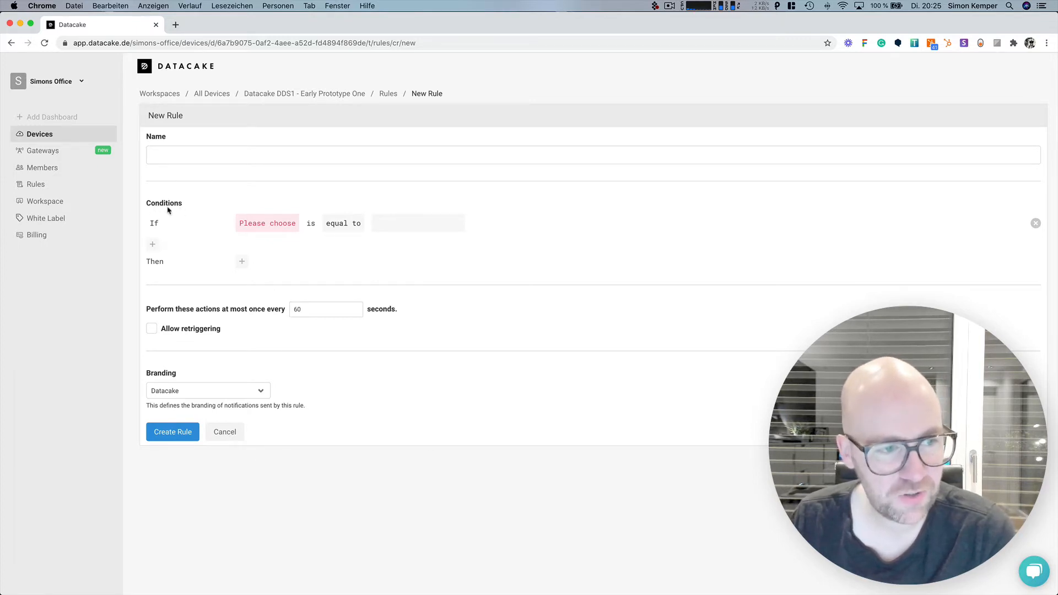
left_click(153, 244)
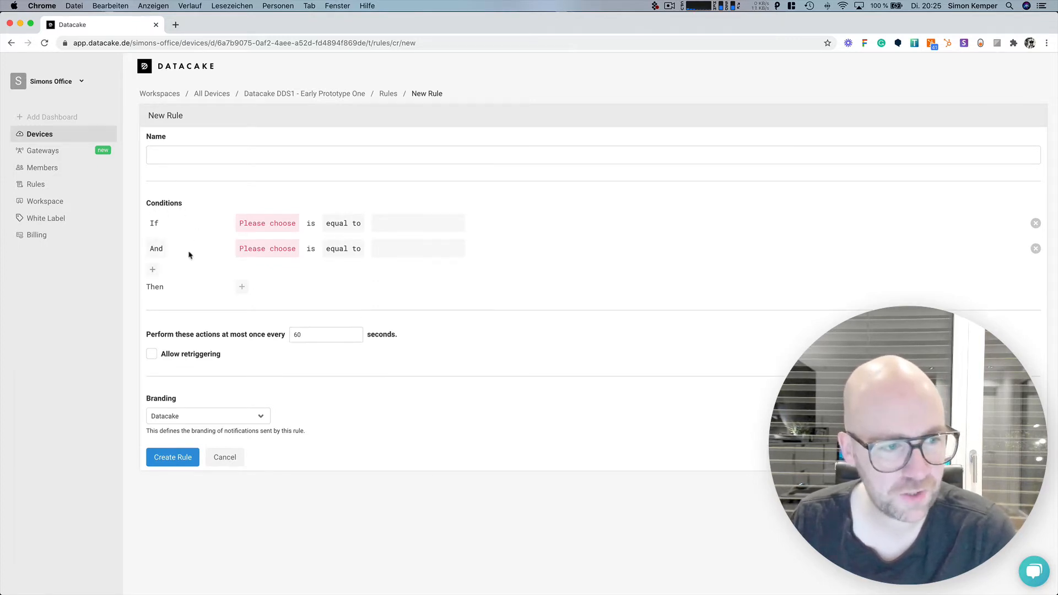
left_click(157, 249)
left_click(183, 248)
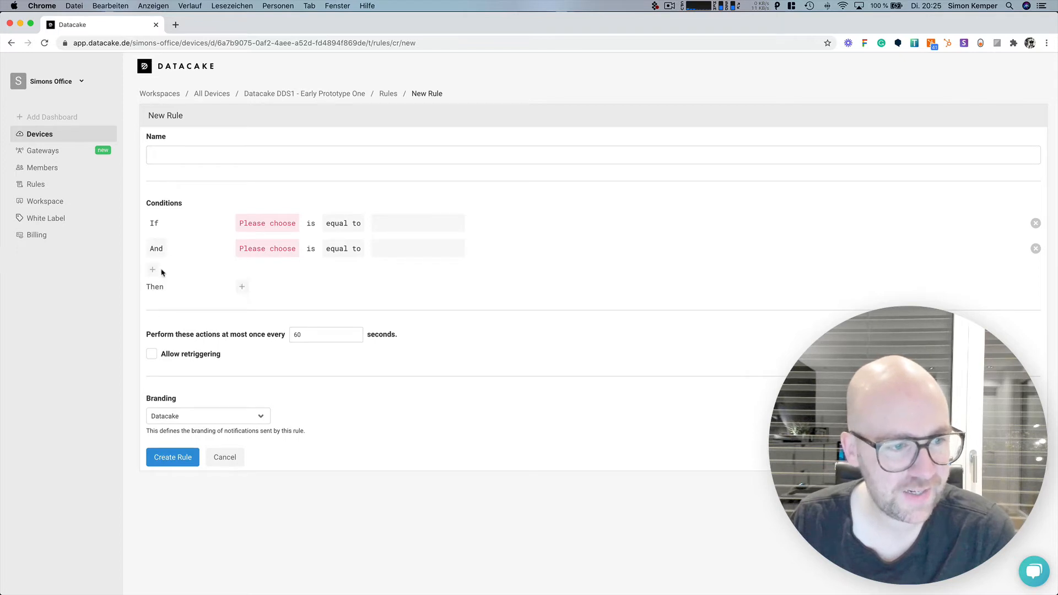
left_click(1035, 248)
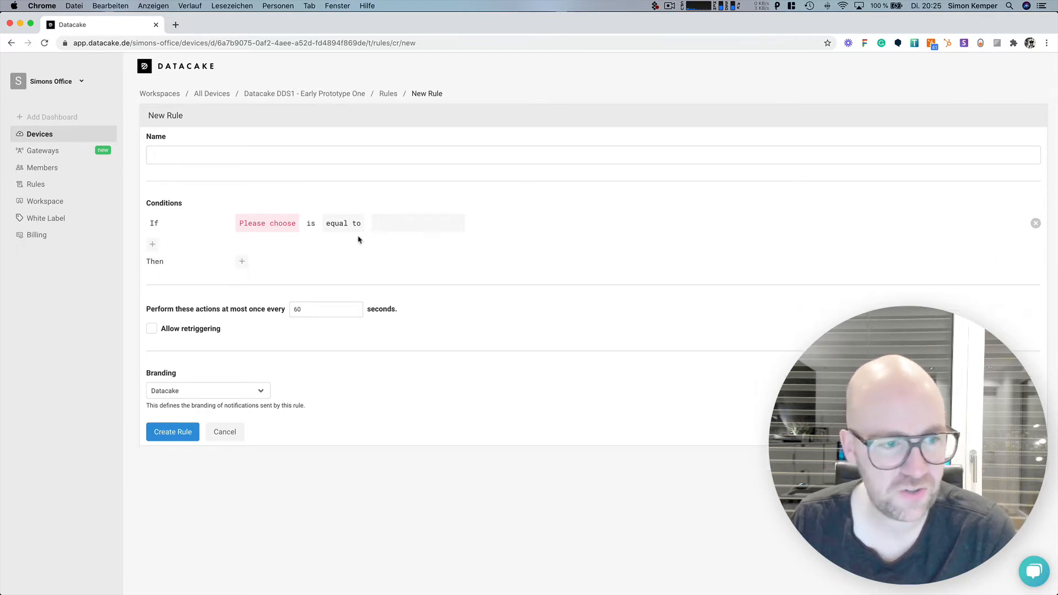
Step: Choose PM40 as the measured field for the rule's first condition
left_click(278, 223)
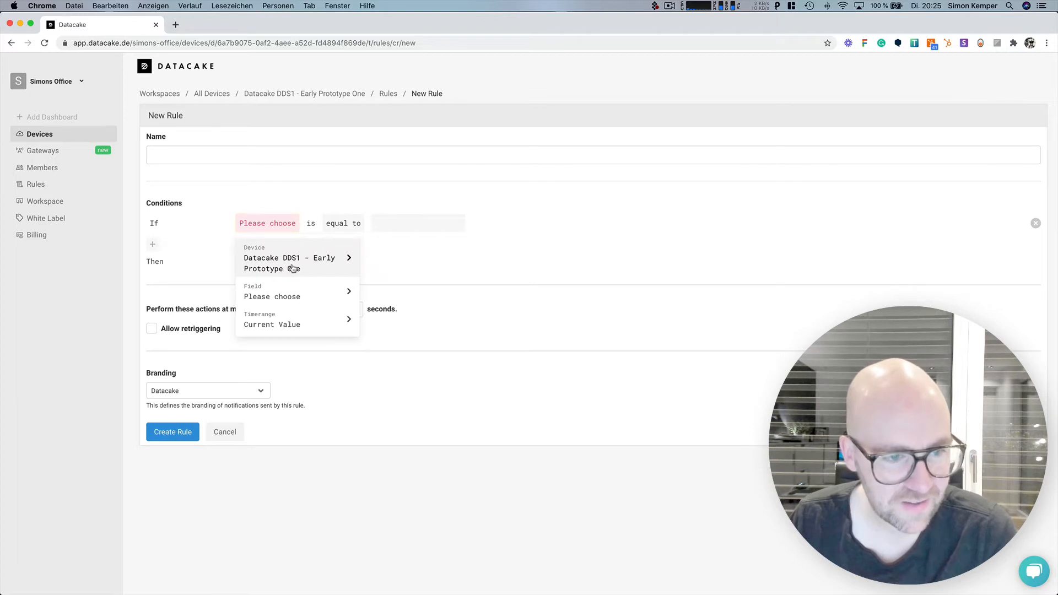
left_click(293, 270)
left_click(259, 246)
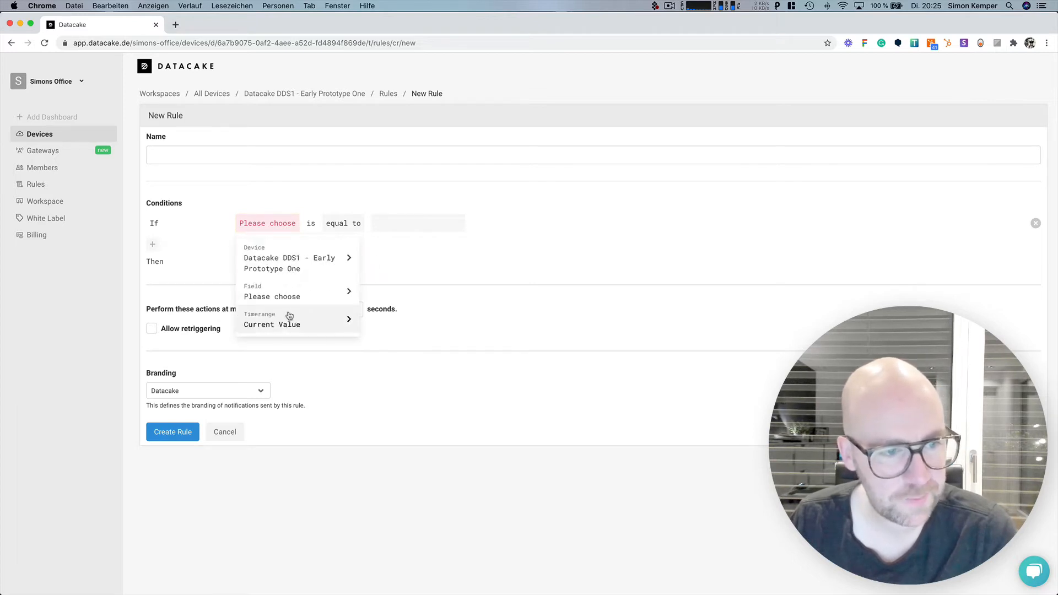
left_click(296, 296)
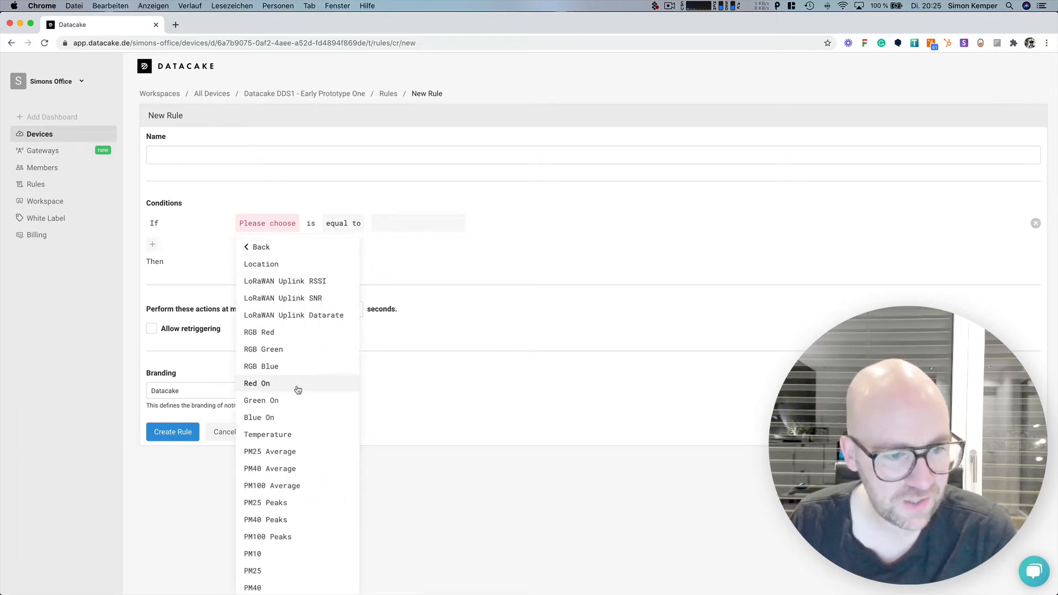
scroll(294, 388, "down", 4)
left_click(276, 394)
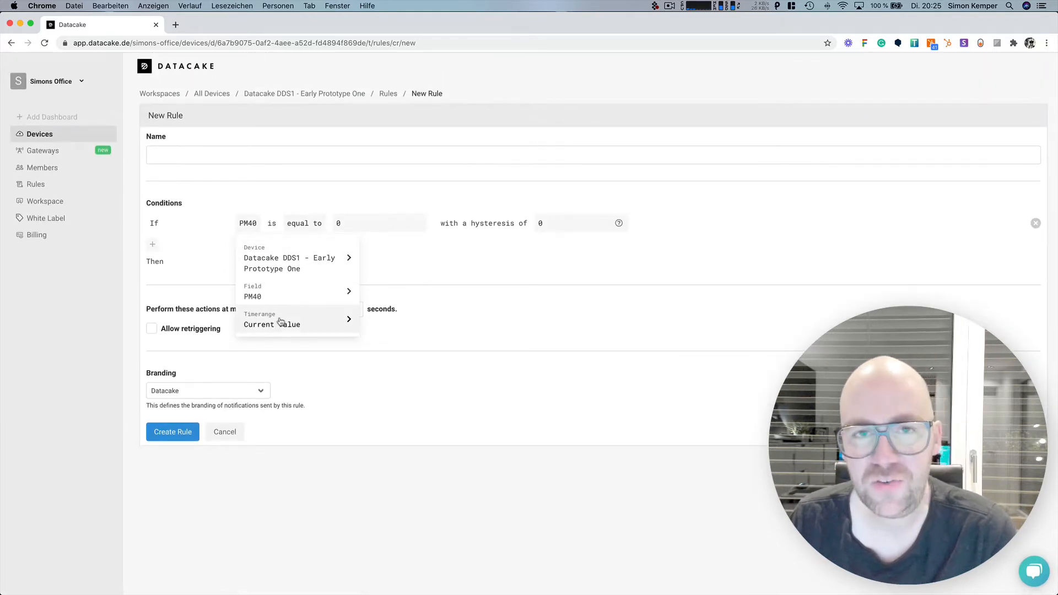
Step: Change the PM40 condition's time range operation to Average and look into its start and end time entries
left_click(282, 322)
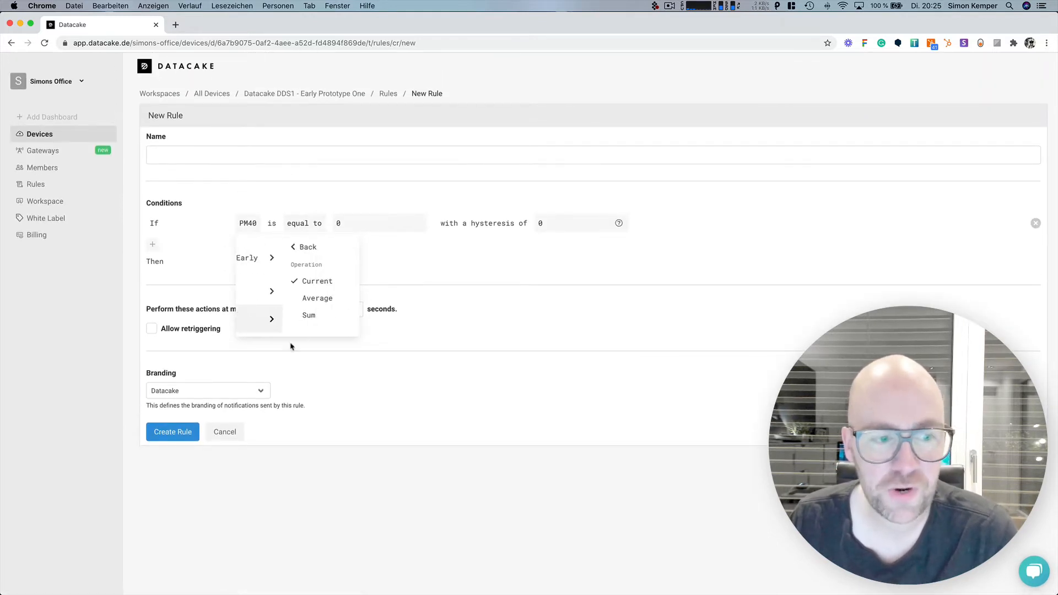
left_click(298, 300)
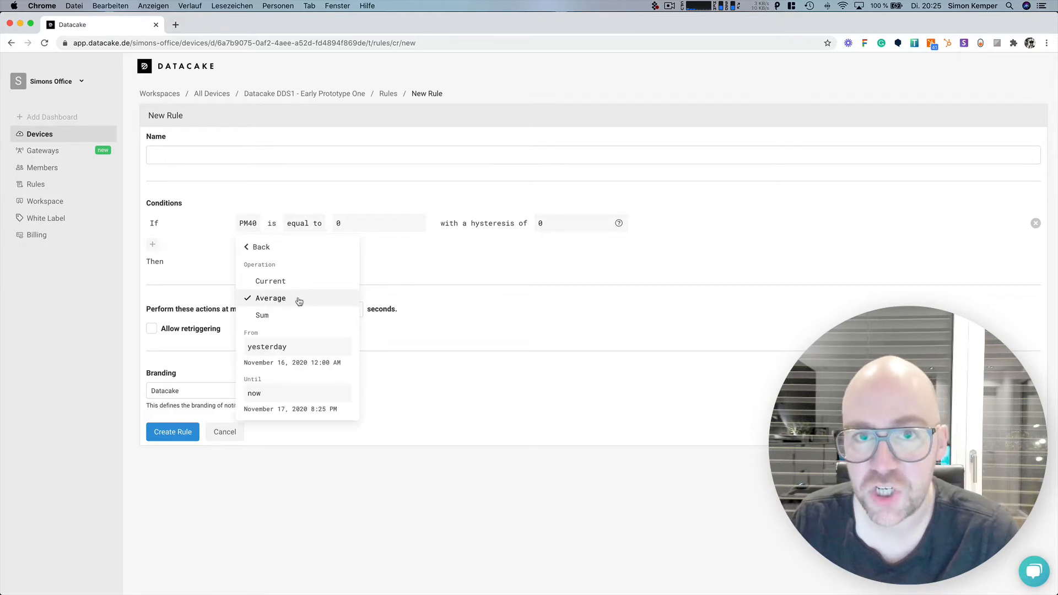
left_click(302, 347)
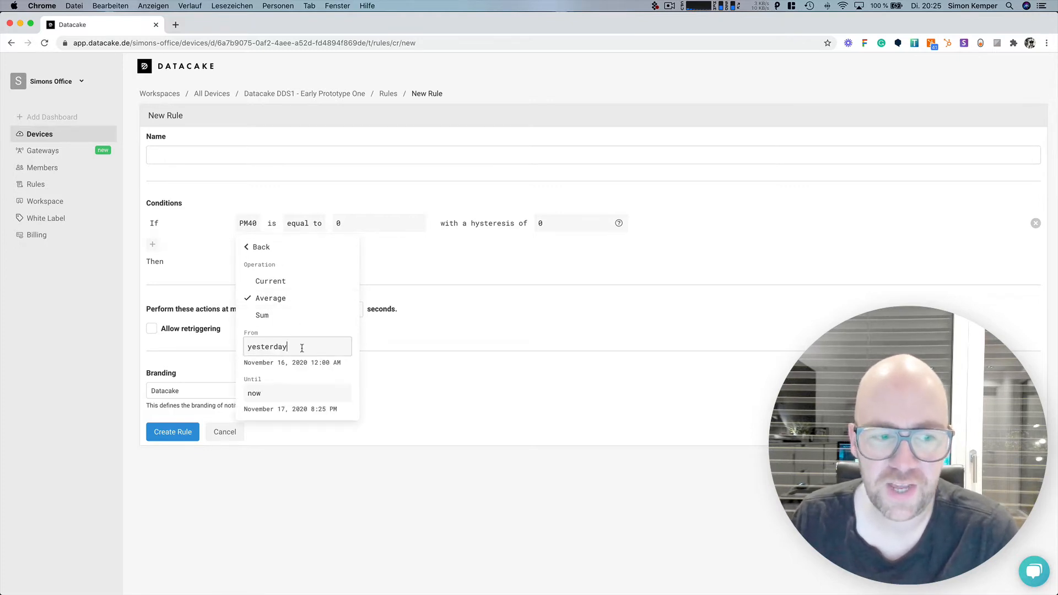
left_click(288, 392)
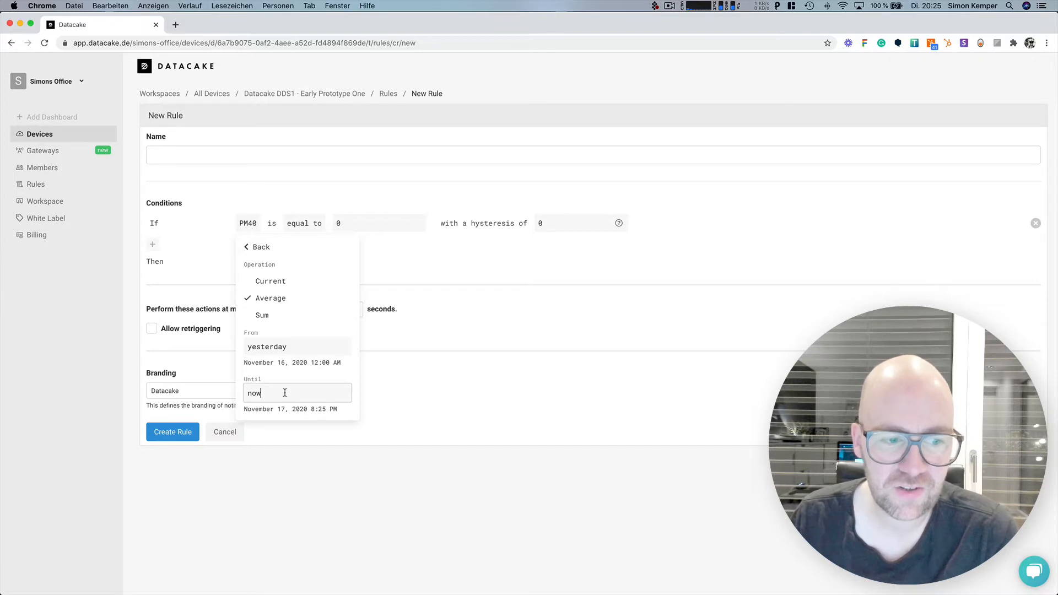
Step: Set the PM40 condition's time range to Sum, from 2 days ago until now
left_click(264, 315)
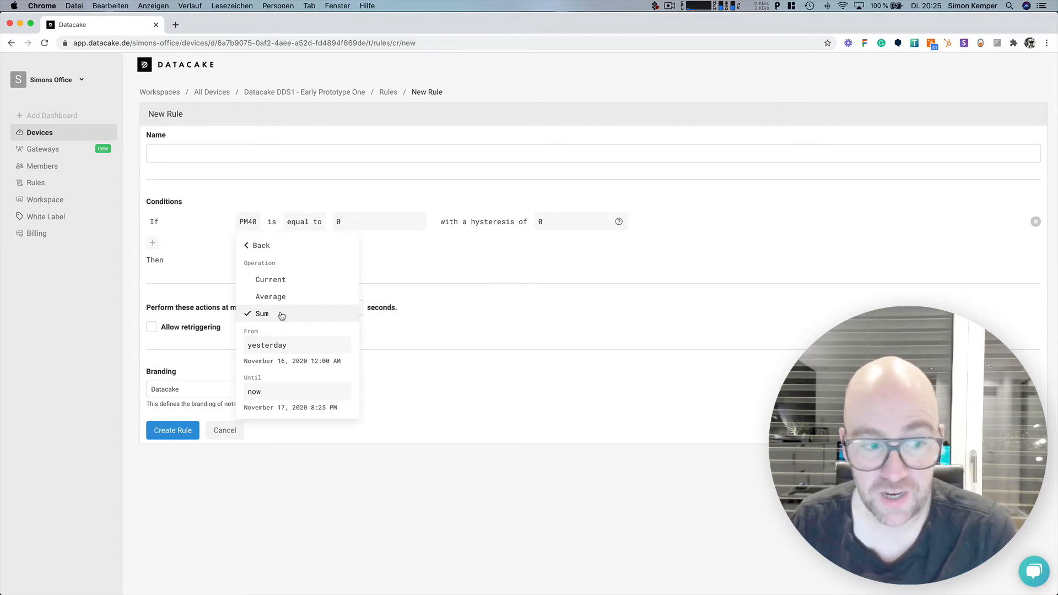
left_click(305, 339)
type("2 day")
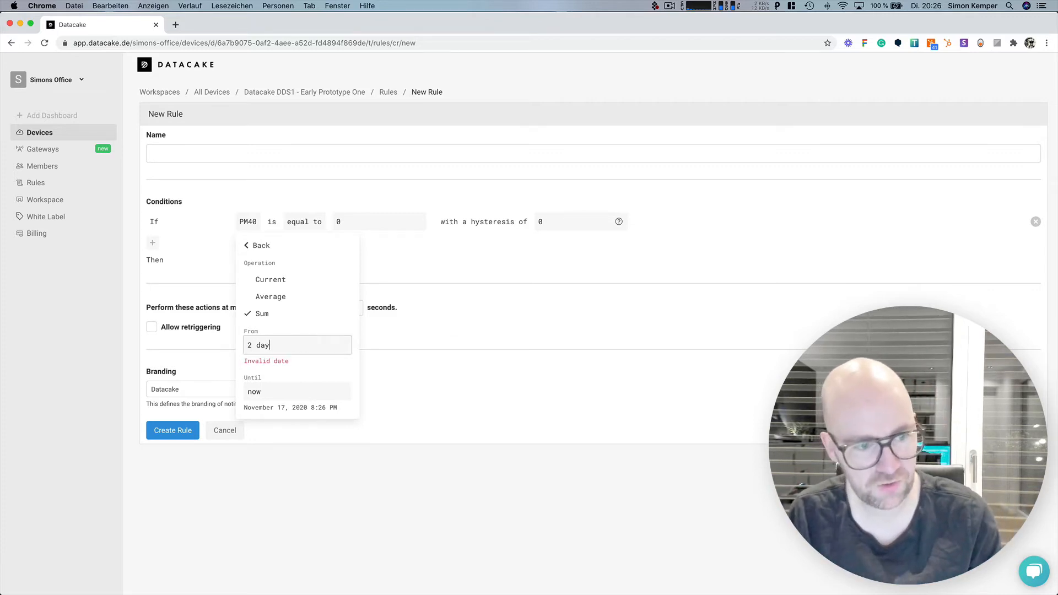
type("s afoo")
key("Tab")
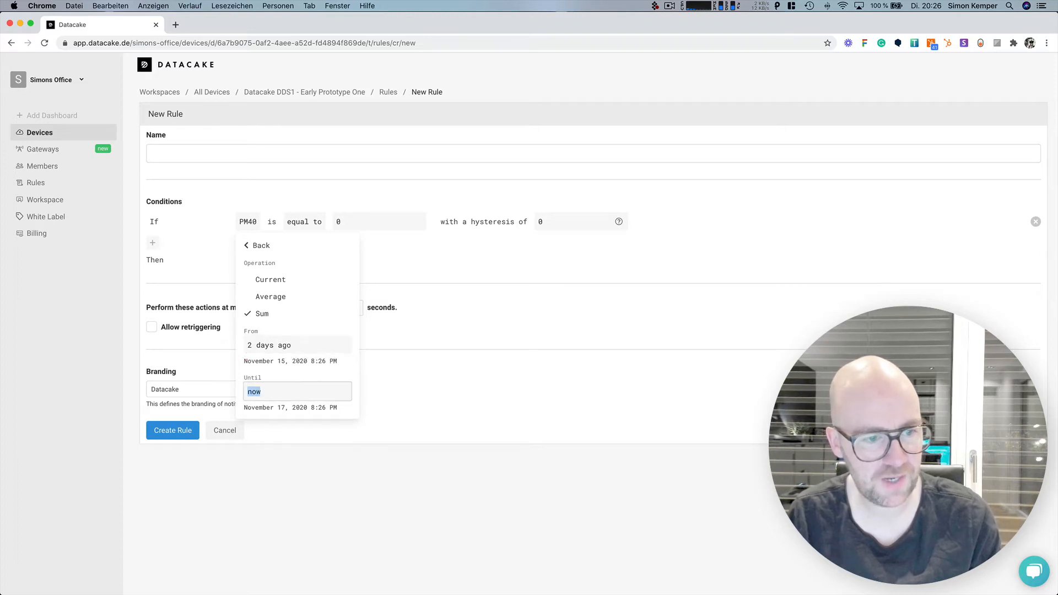
type("now")
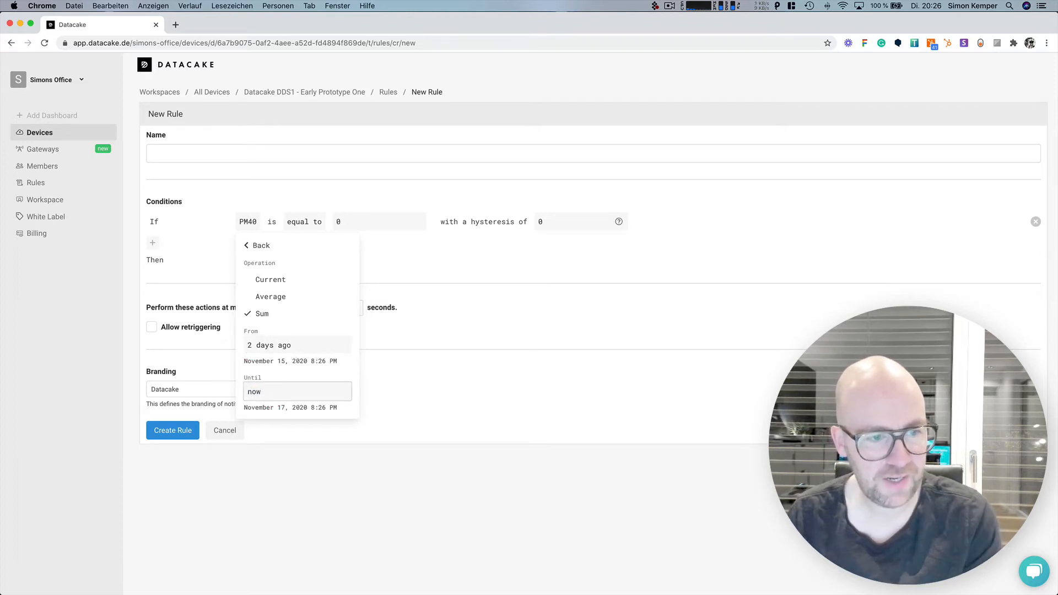
left_click(420, 278)
Step: Set the PM40 condition's comparison value to 20 and view the explanation of hysteresis
left_click(311, 222)
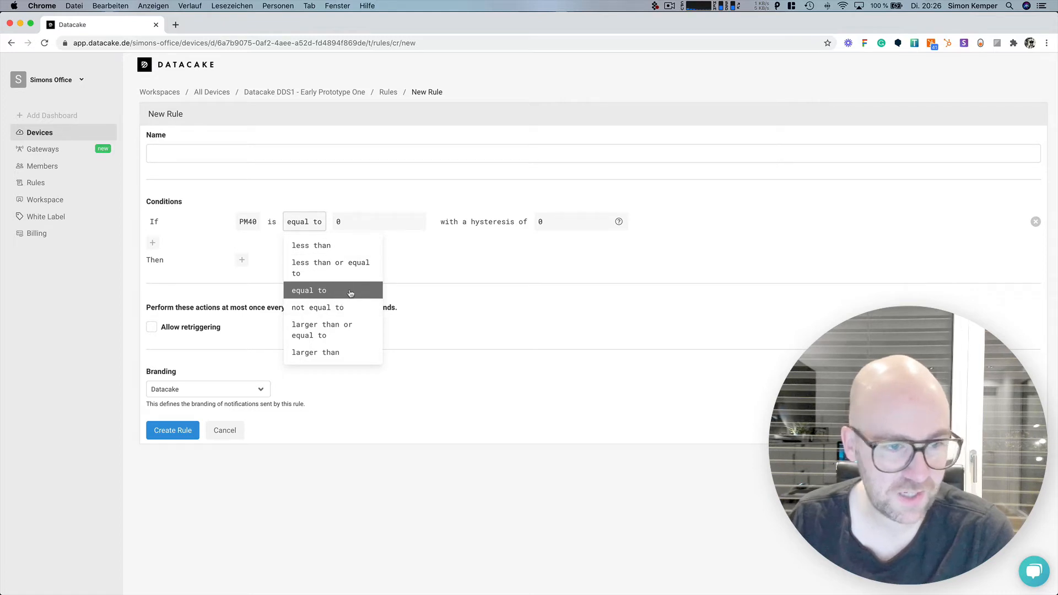
left_click(368, 219)
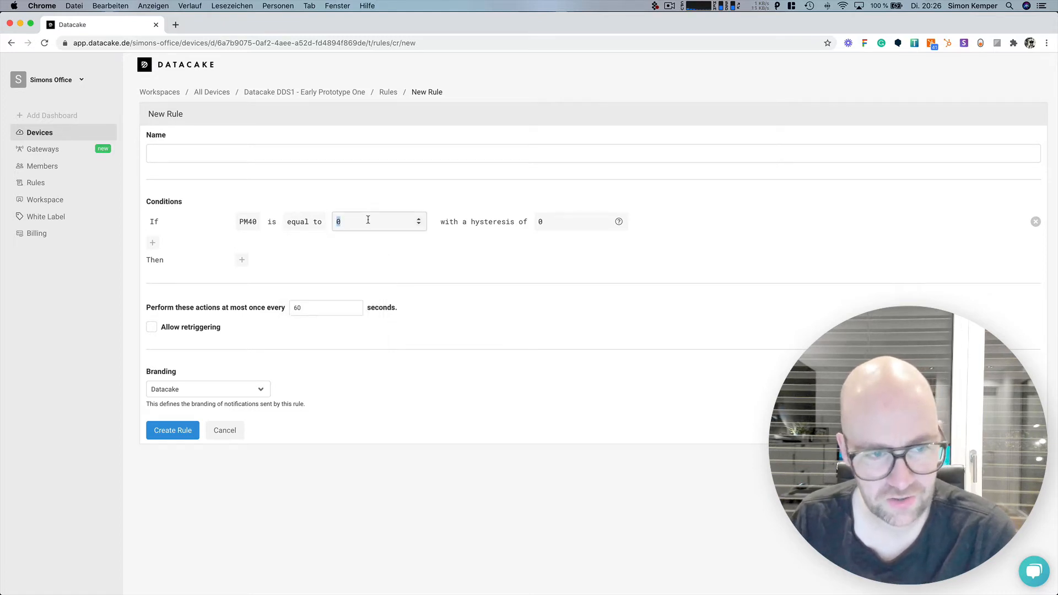
type("20")
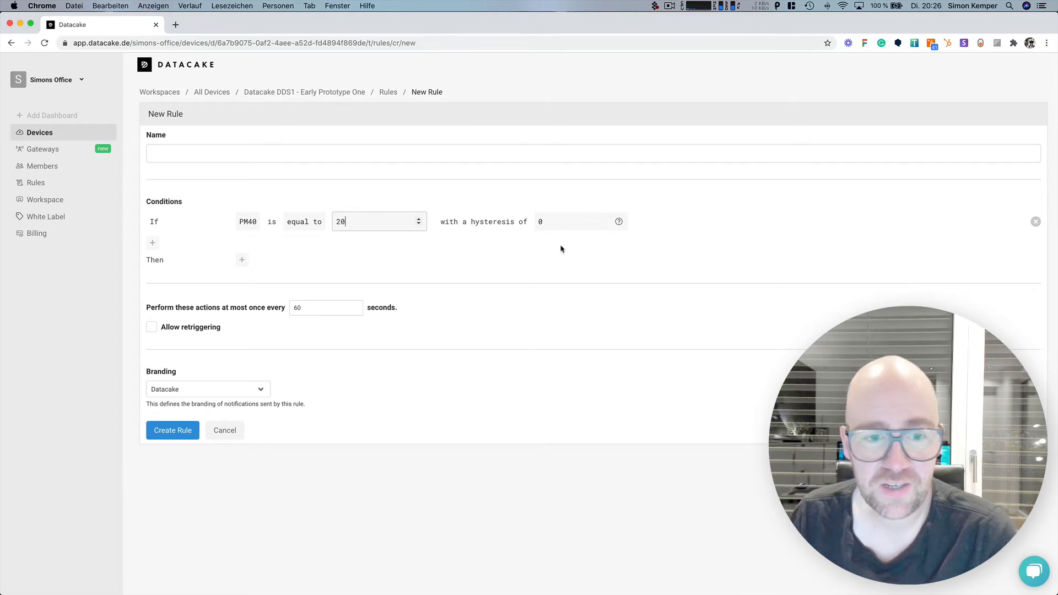
left_click(619, 223)
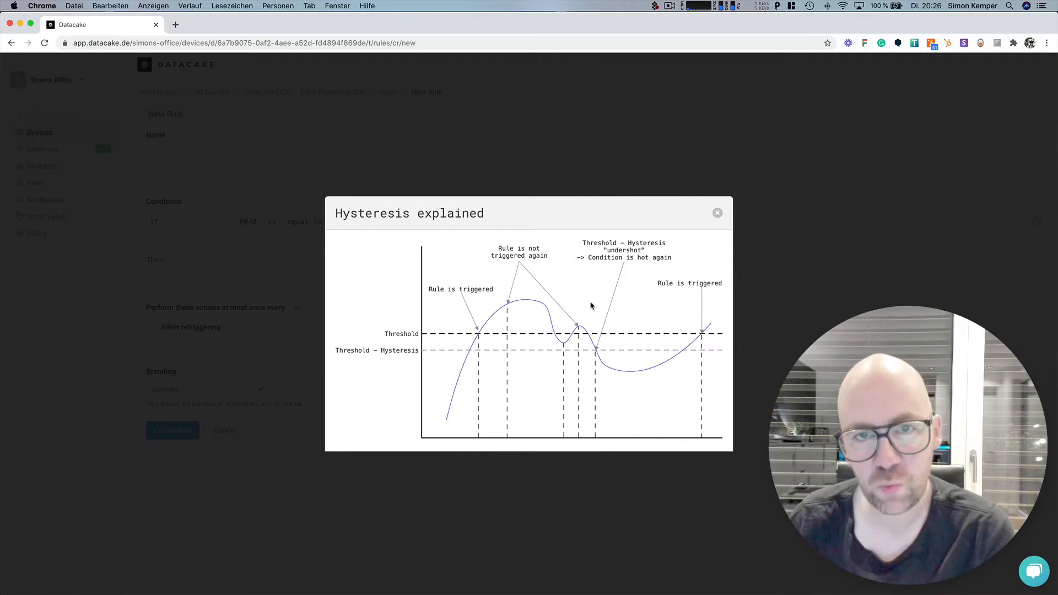
left_click(717, 213)
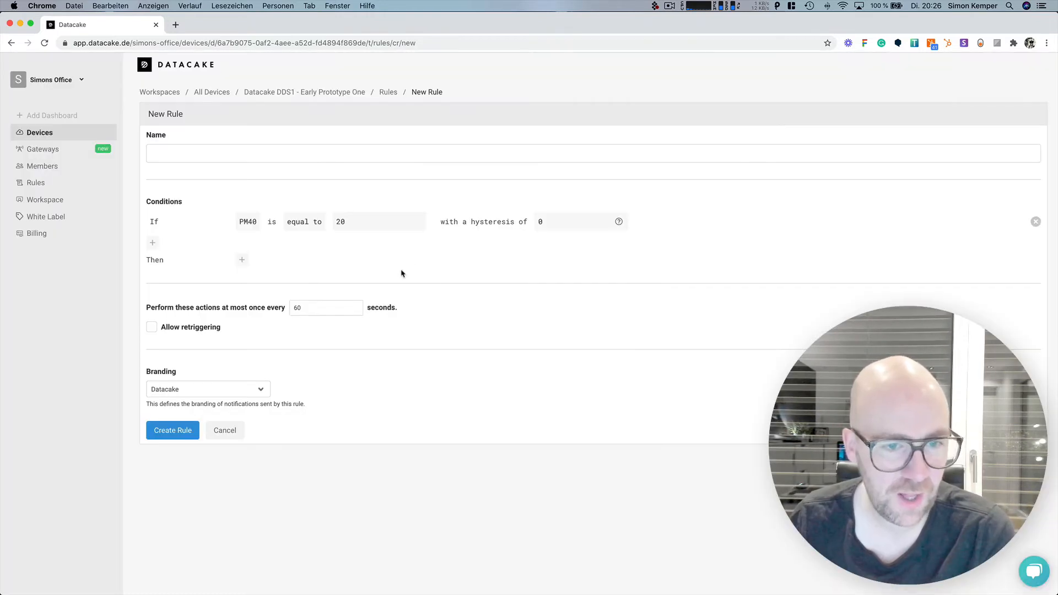
Step: Add a second And condition using the PM100 Peaks field of Datacake DDS1 - Early Prototype One
left_click(153, 243)
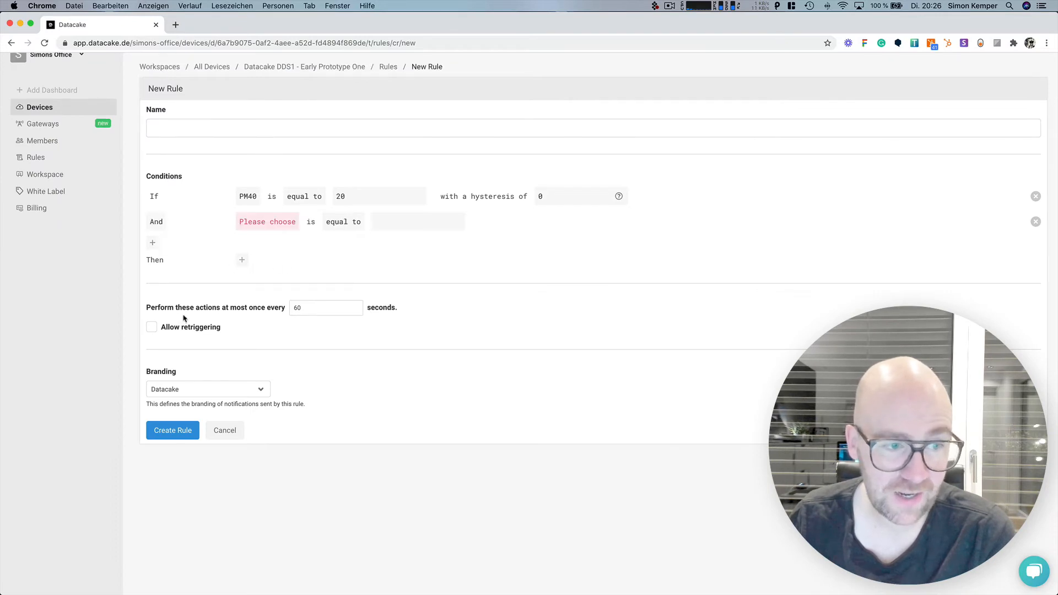
left_click(275, 223)
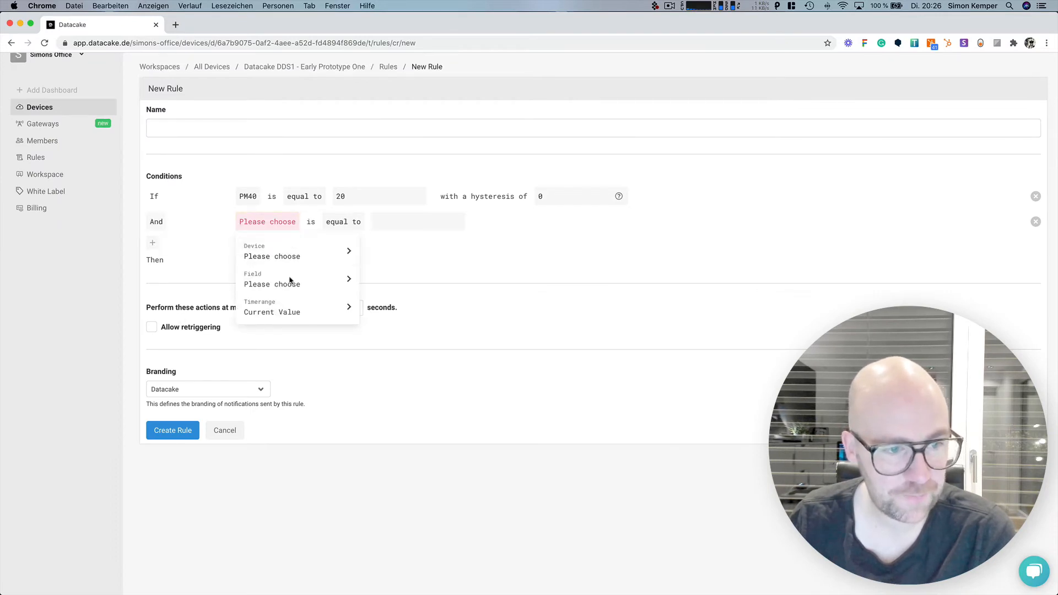
left_click(326, 255)
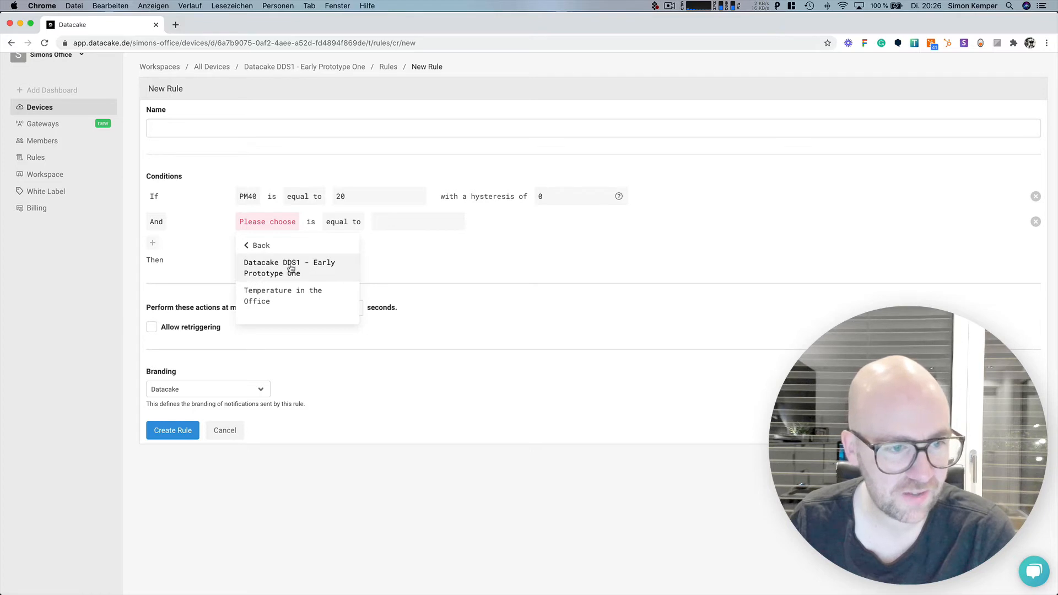
left_click(325, 272)
left_click(290, 289)
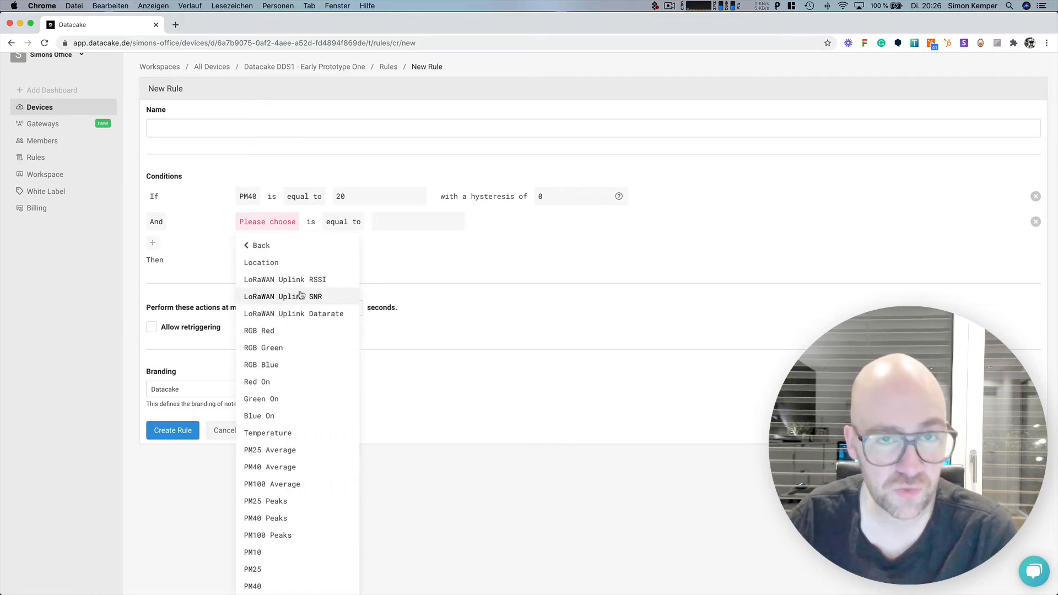
left_click(300, 535)
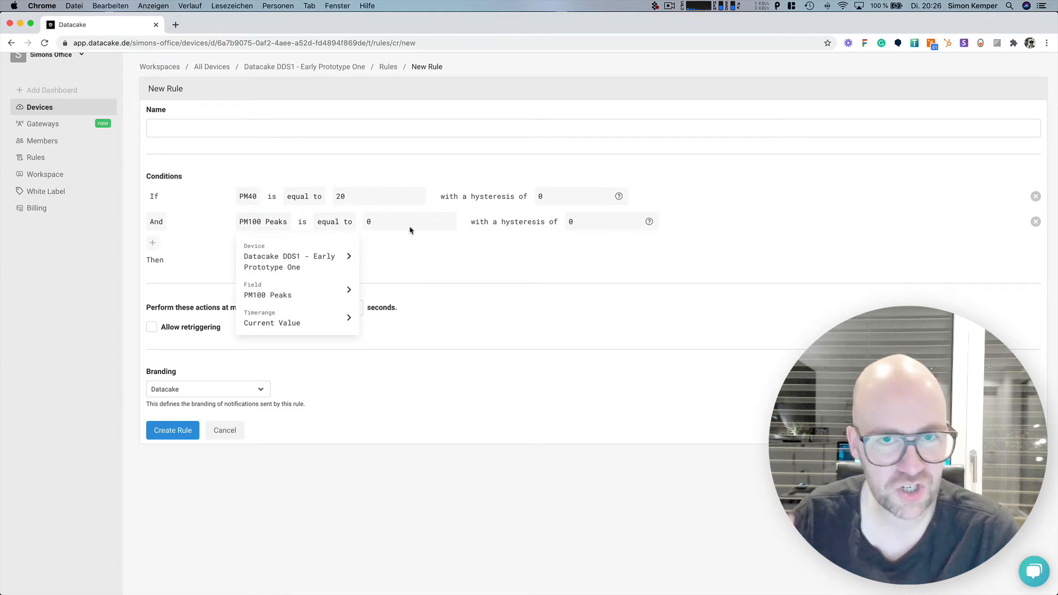
scroll(397, 263, "down", 1)
left_click(398, 262)
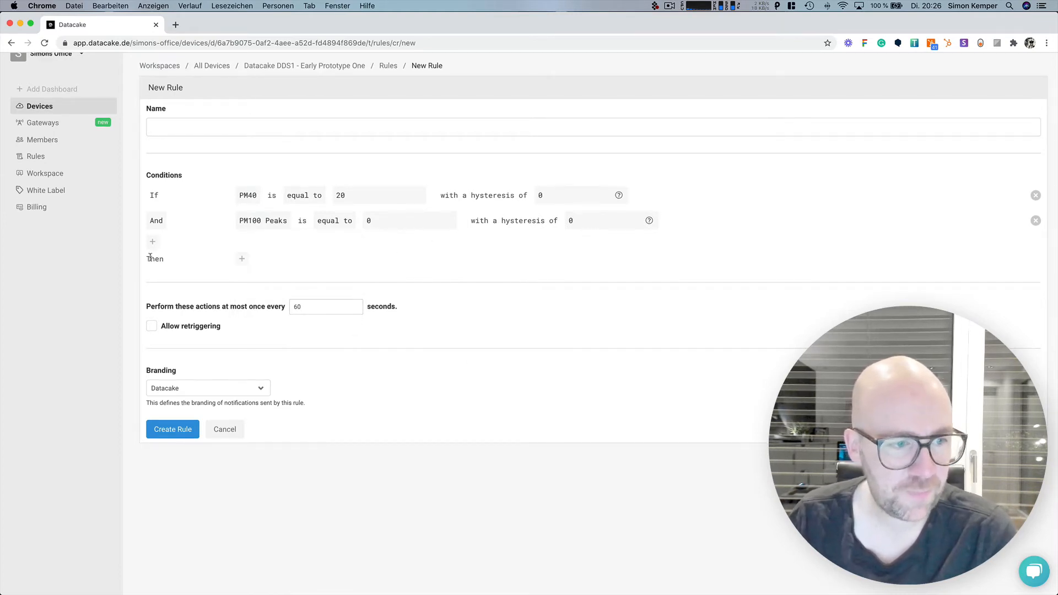
Step: Add a Send LoRa Downlink action to the rule with the Set Debug Interval downlink
left_click(242, 262)
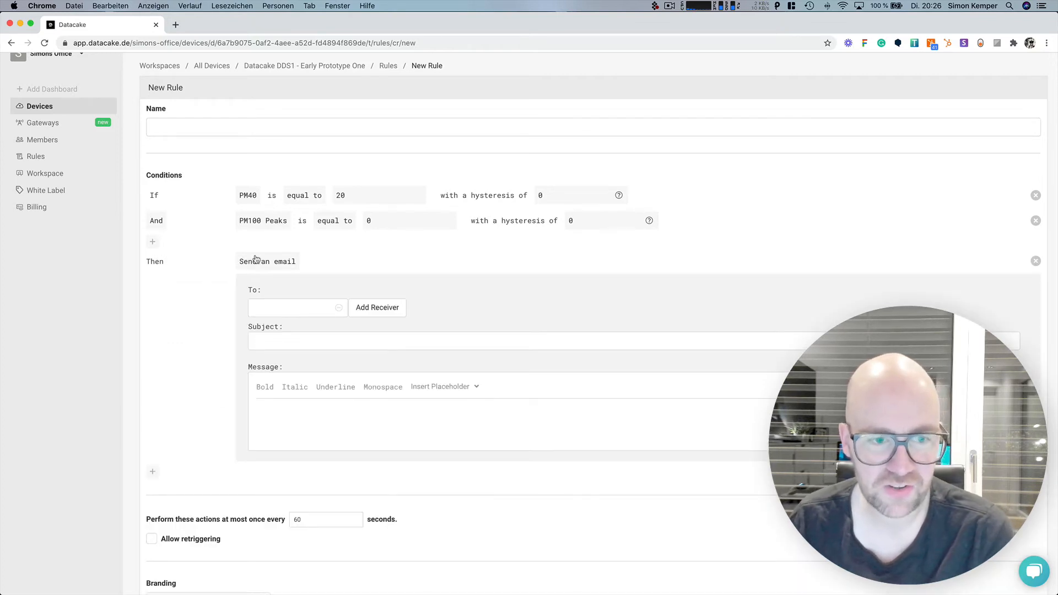
left_click(255, 261)
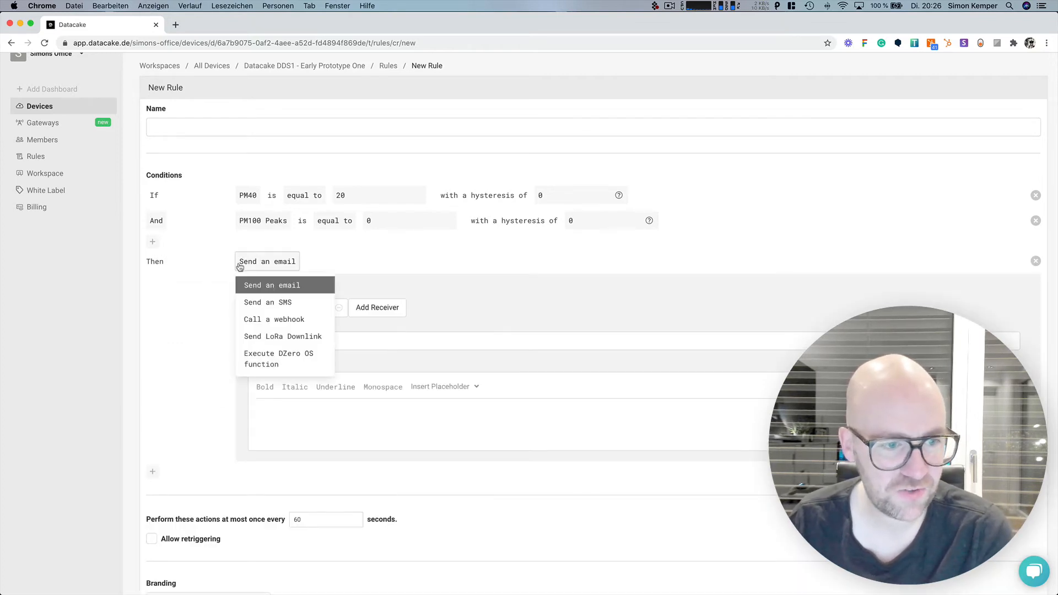
left_click(304, 336)
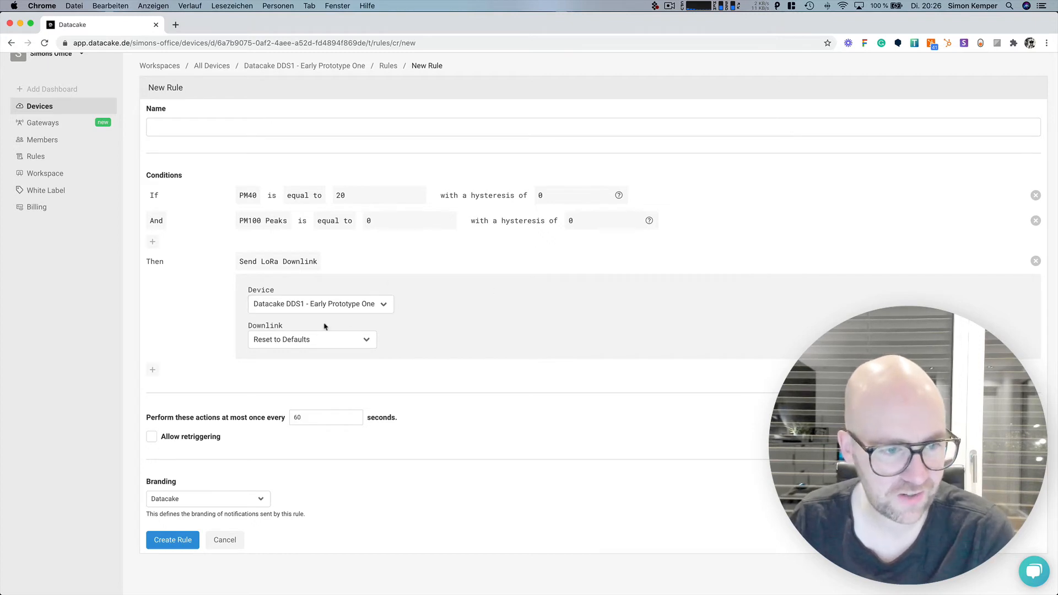
left_click(312, 340)
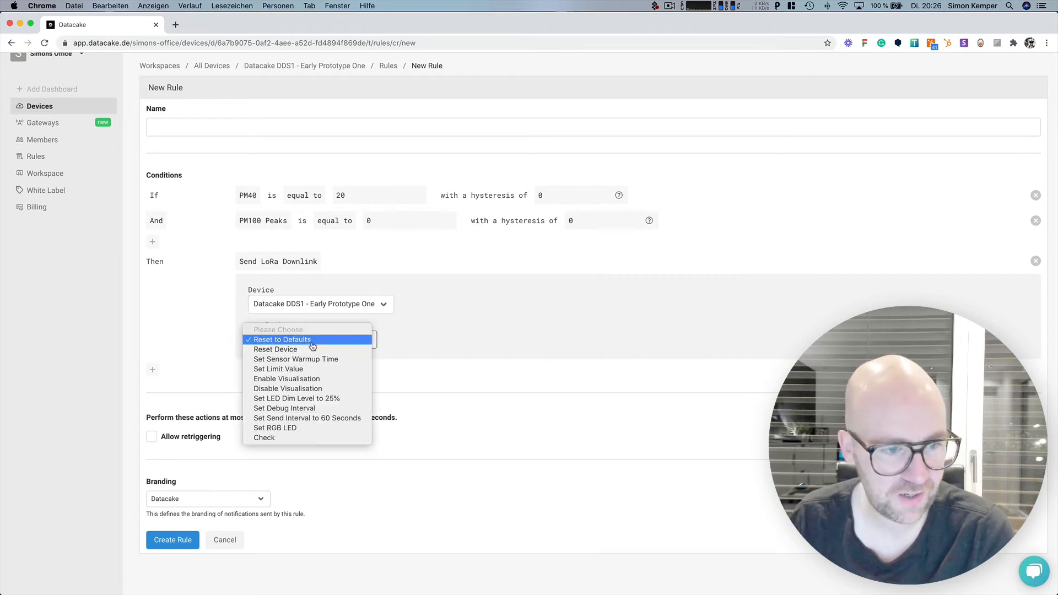
left_click(312, 408)
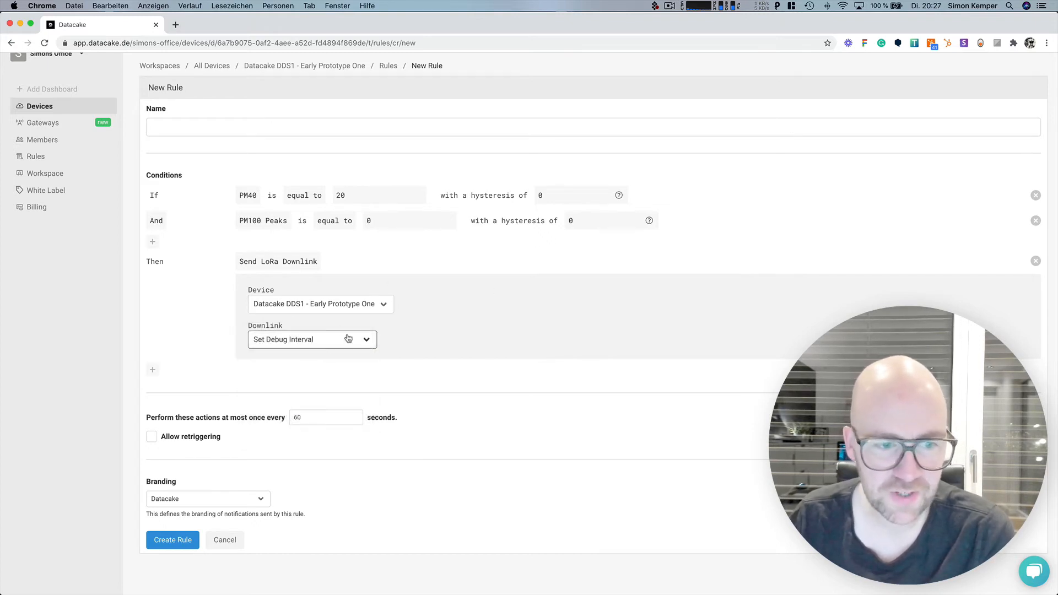
Step: Add a second Send LoRa Downlink action for the Temperature in the Office device with the 5 min Interval downlink
left_click(152, 370)
left_click(290, 198)
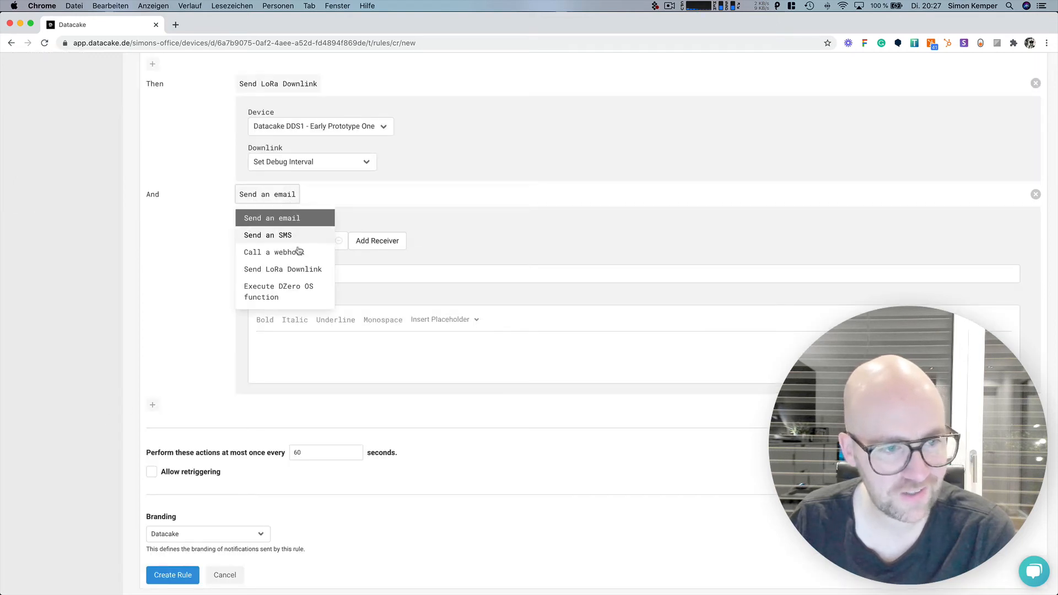
left_click(299, 273)
left_click(314, 338)
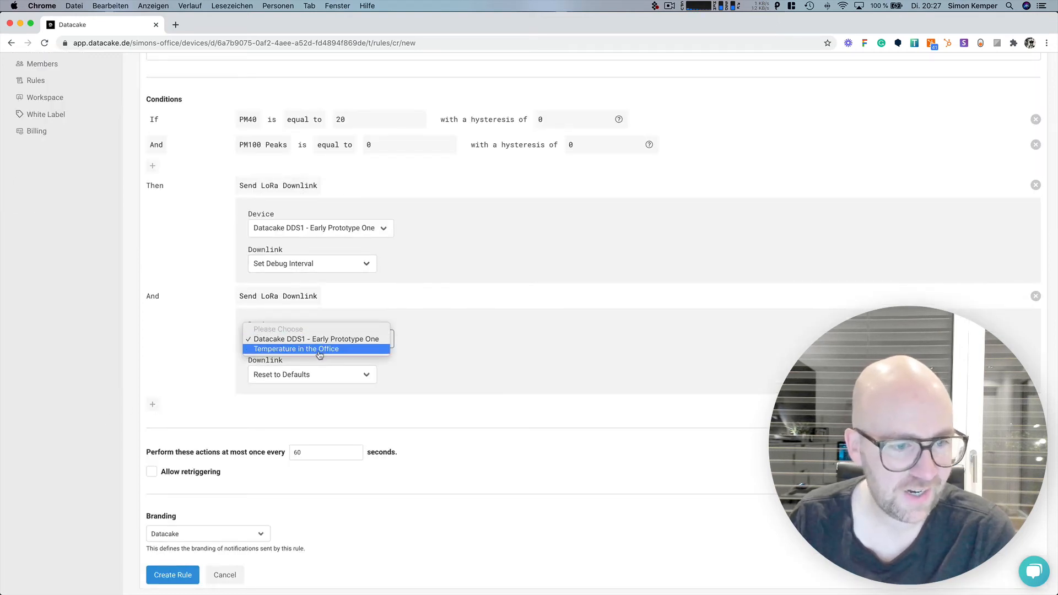
left_click(317, 348)
left_click(315, 379)
left_click(280, 375)
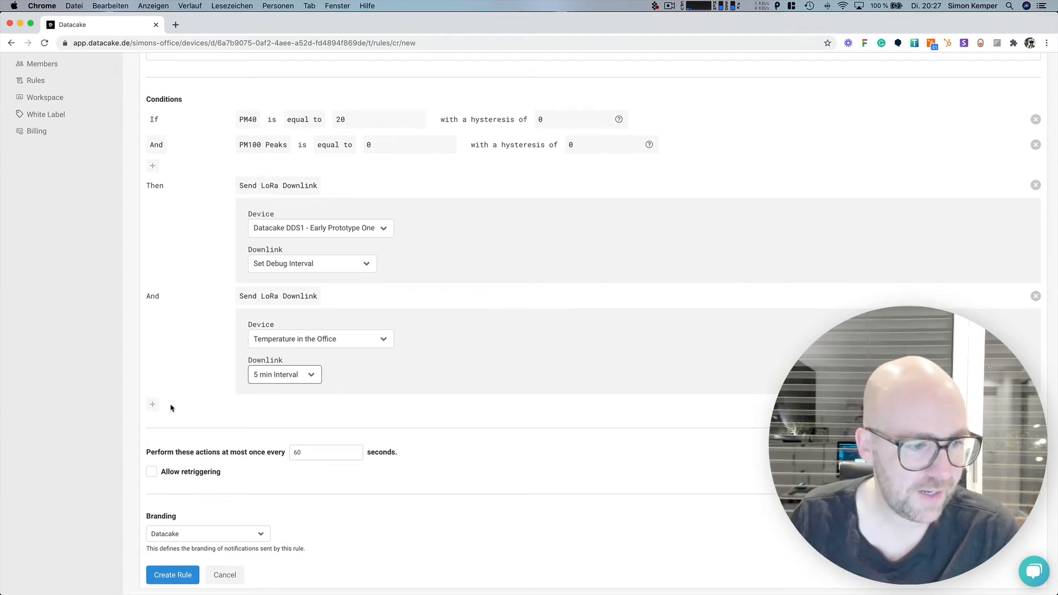
Step: Add a Call a webhook action to the rule and try adding and removing an extra header row
left_click(153, 404)
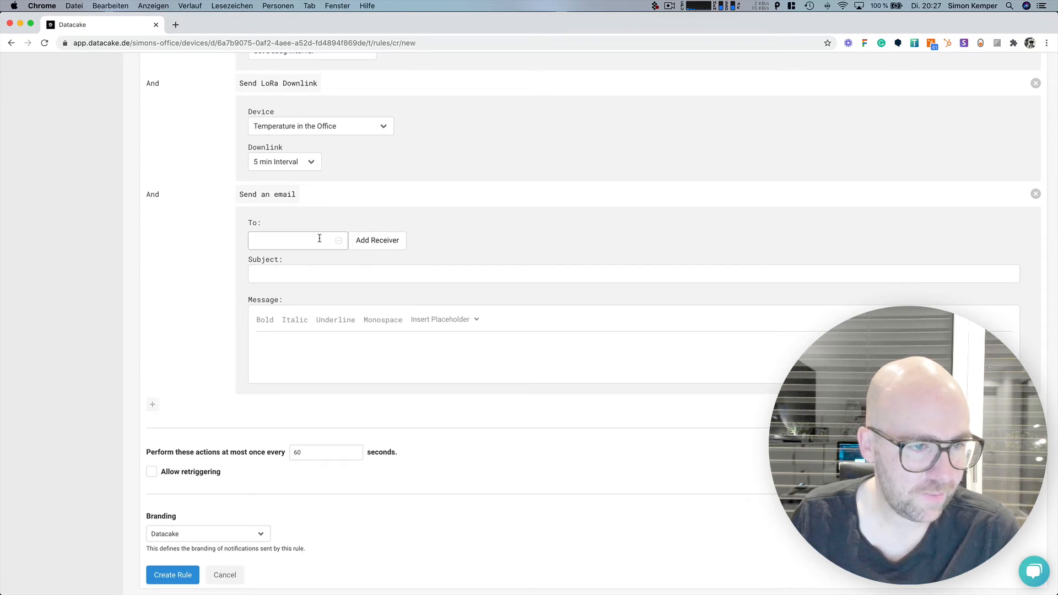
left_click(268, 197)
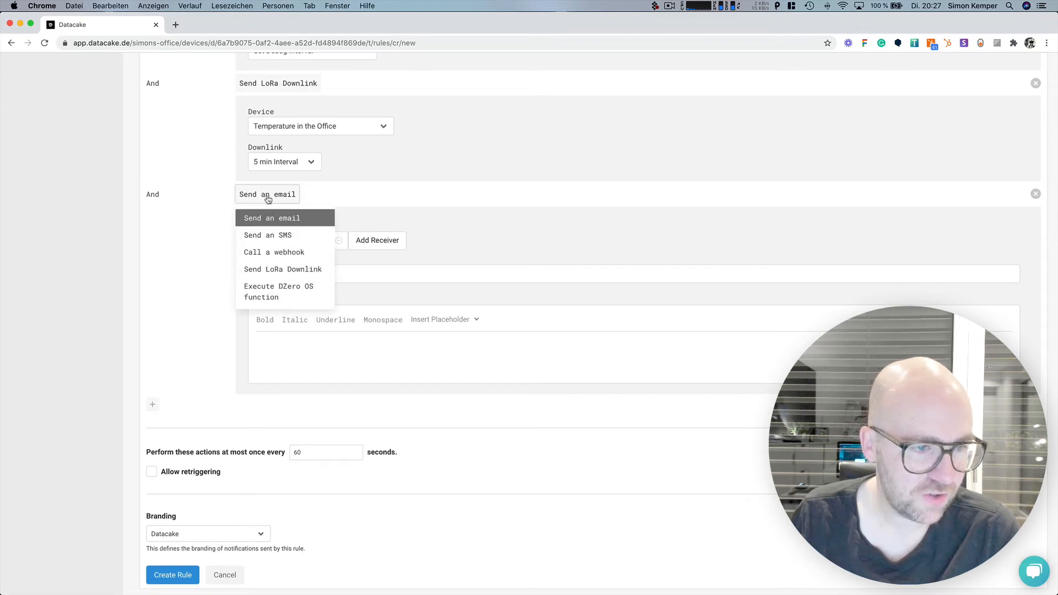
left_click(298, 252)
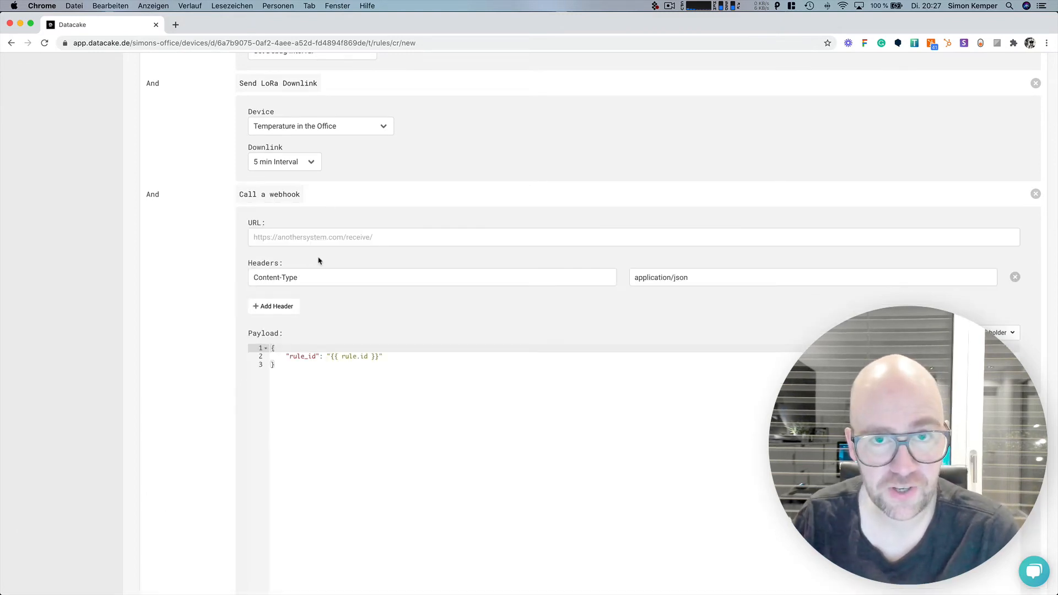
scroll(356, 300, "down", 2)
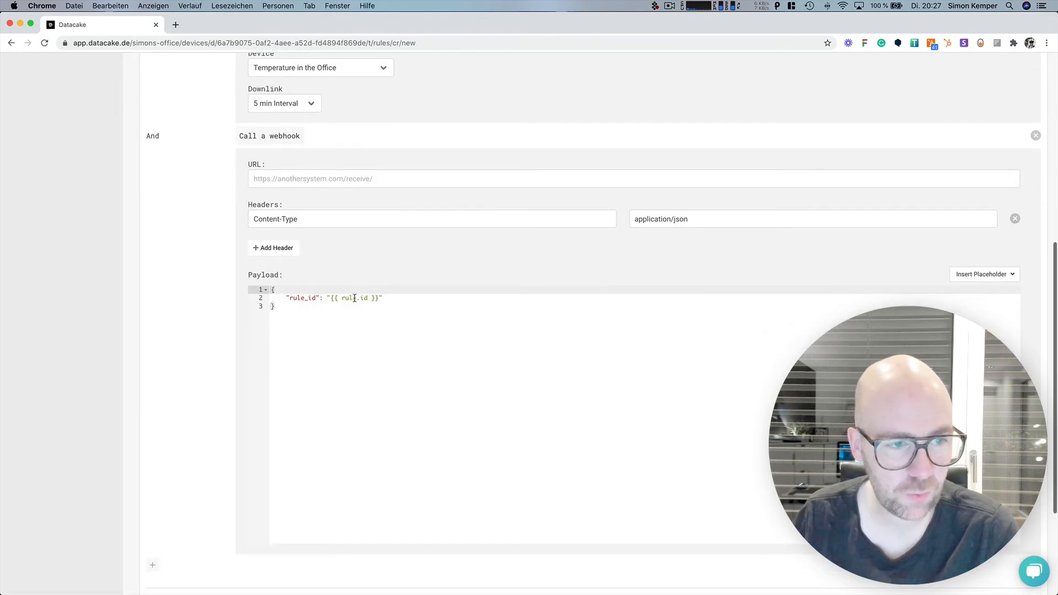
left_click(278, 251)
left_click(1015, 218)
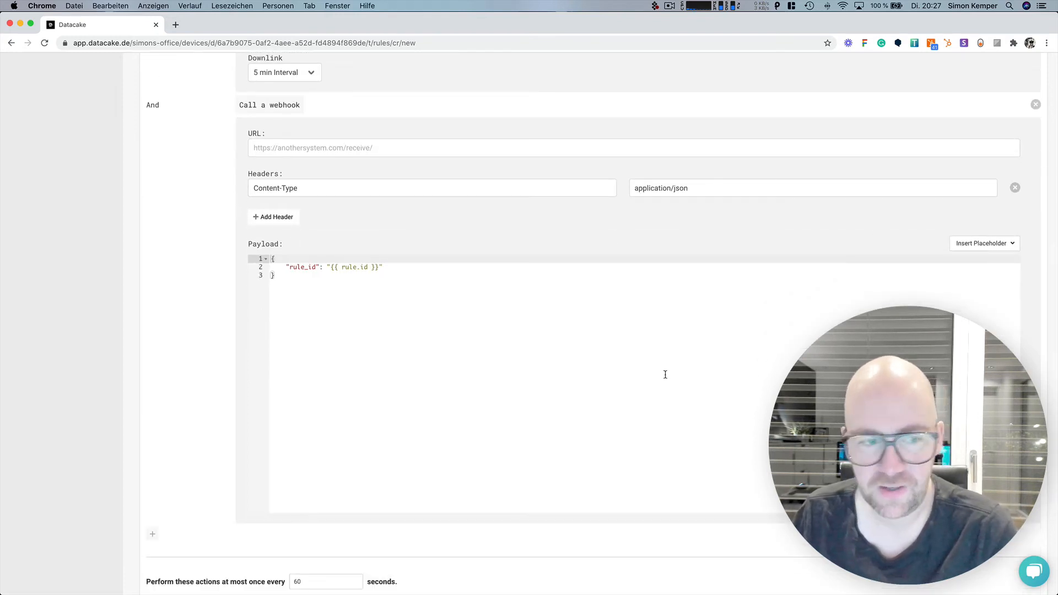
Step: View the placeholders for the webhook payload and add the entry "s": "bar" after rule_id in the JSON
left_click(410, 374)
left_click_drag(410, 374, 267, 258)
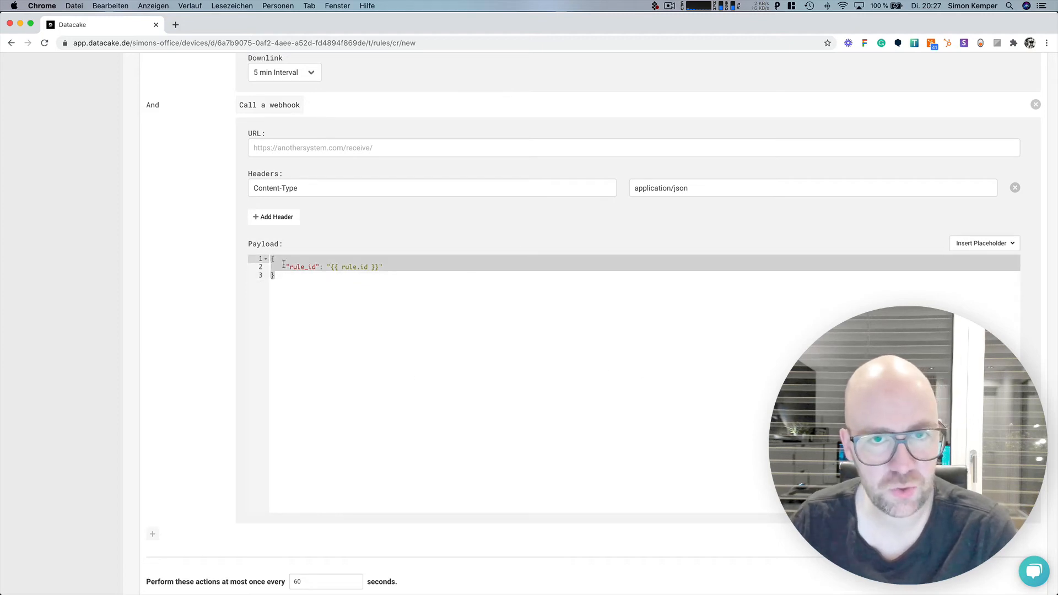
left_click(992, 245)
left_click(715, 392)
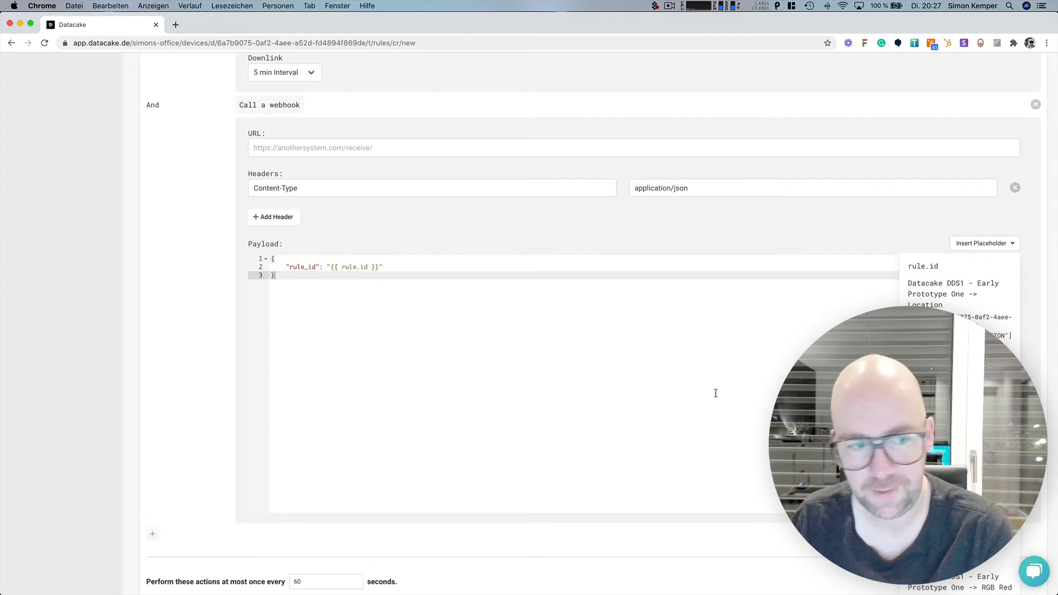
left_click_drag(435, 266, 287, 270)
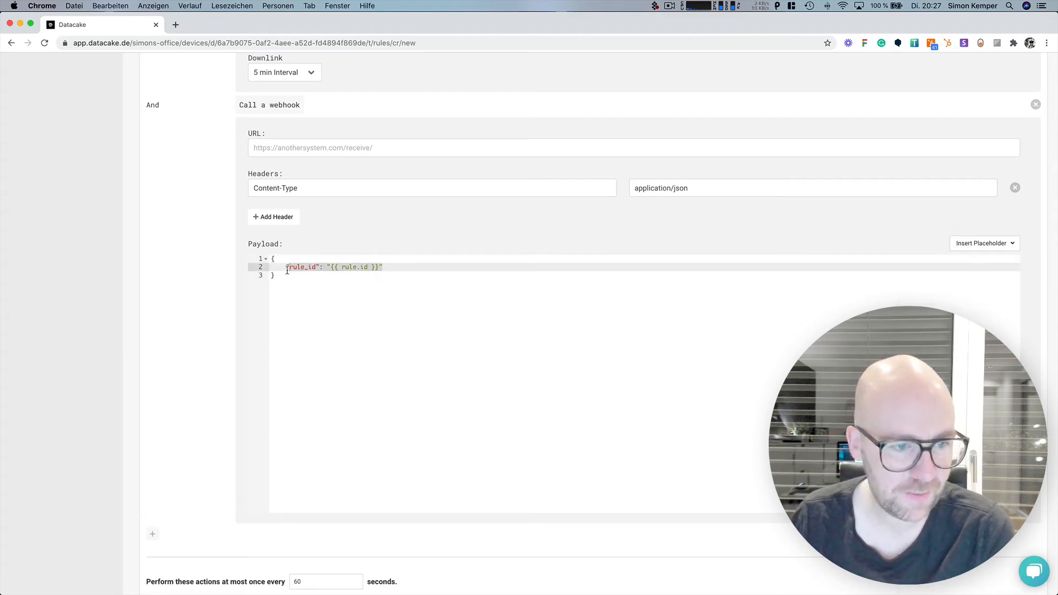
left_click(453, 265)
type(",")
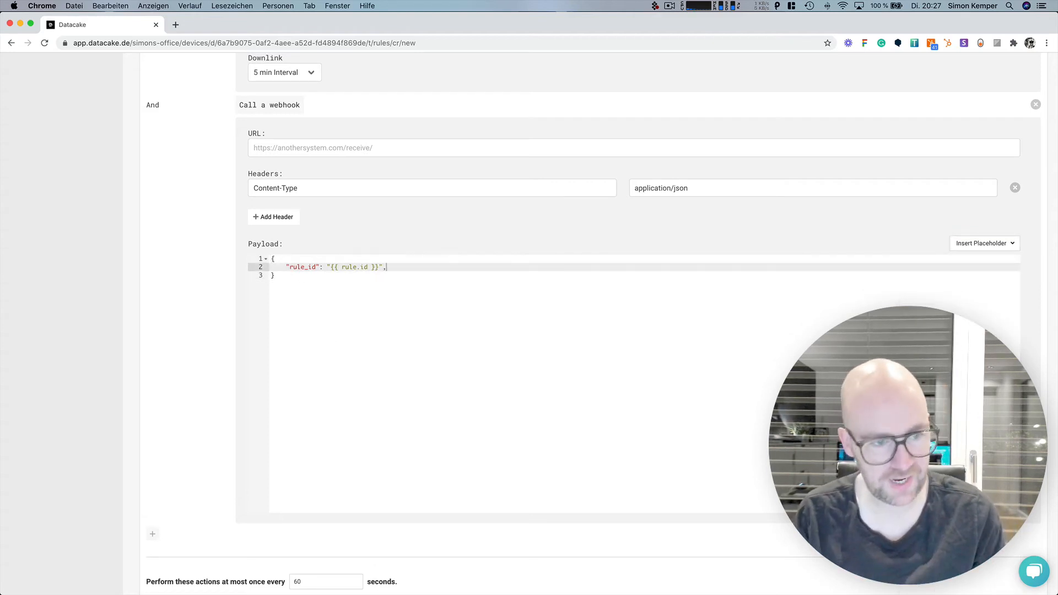
key("Return")
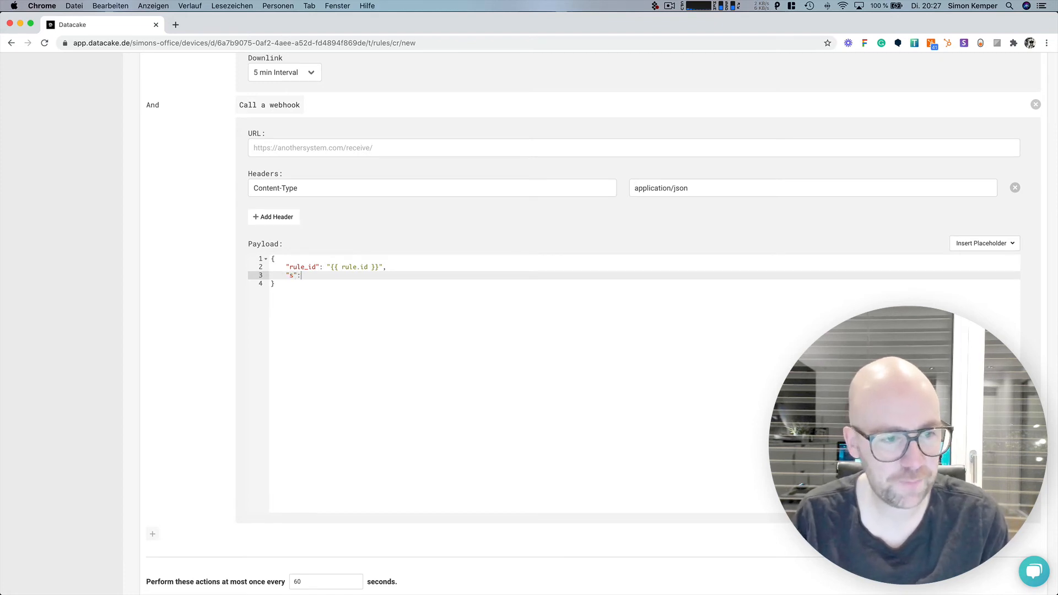
type("\"s\": \"bar")
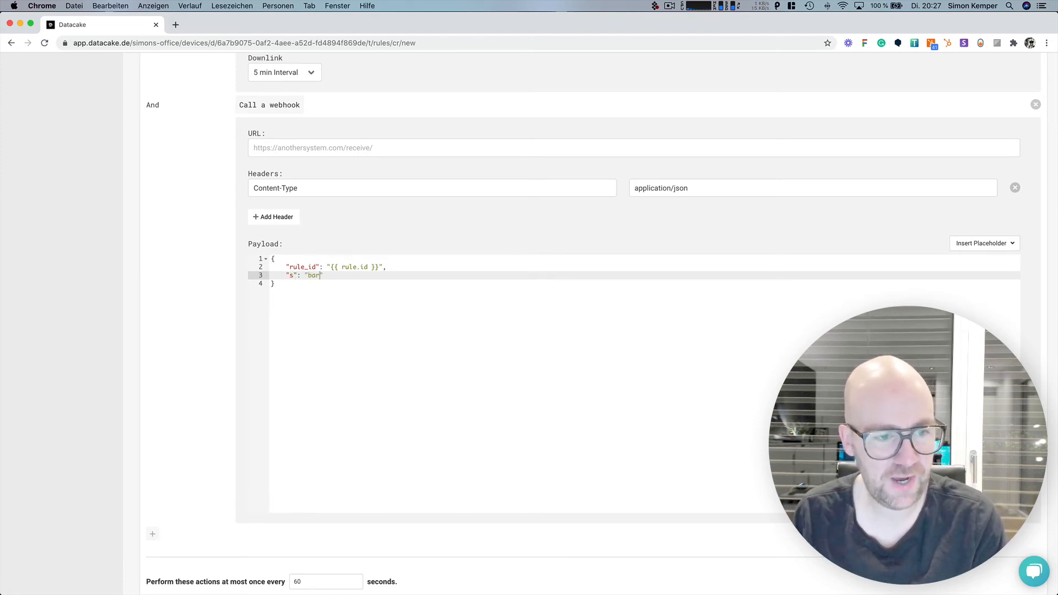
type("\"")
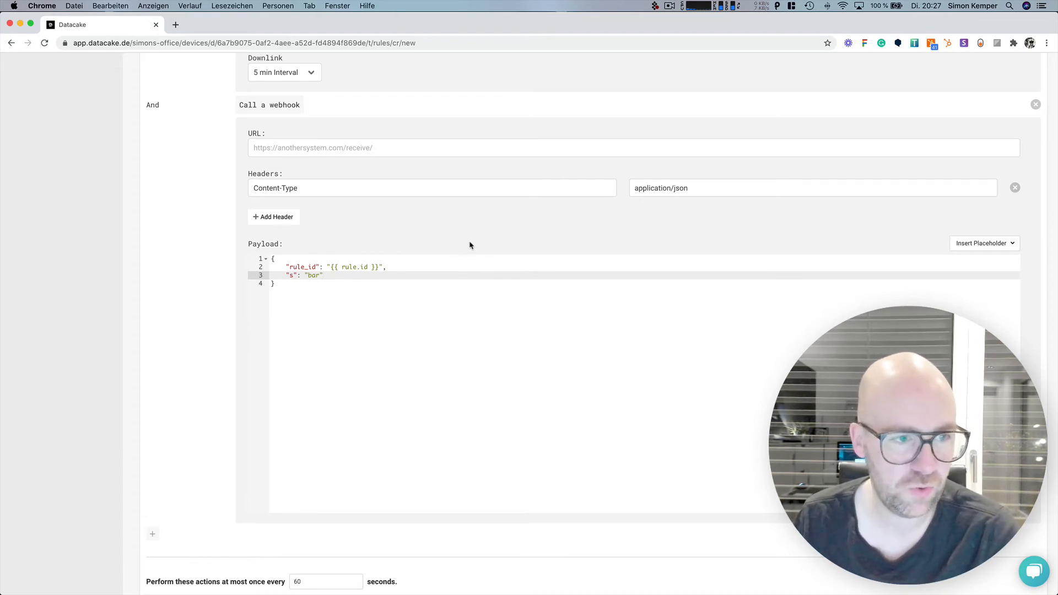
Step: Add another And action of type Send an email below the webhook and inspect its recipient and subject fields
scroll(471, 245, "down", 3)
scroll(374, 281, "up", 2)
scroll(248, 386, "down", 2)
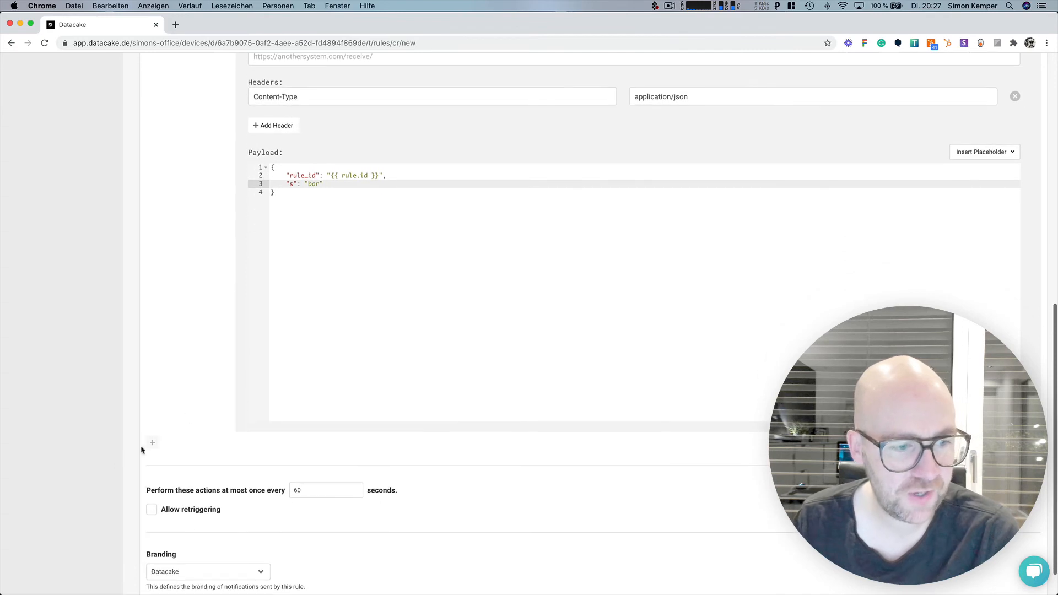
left_click(151, 440)
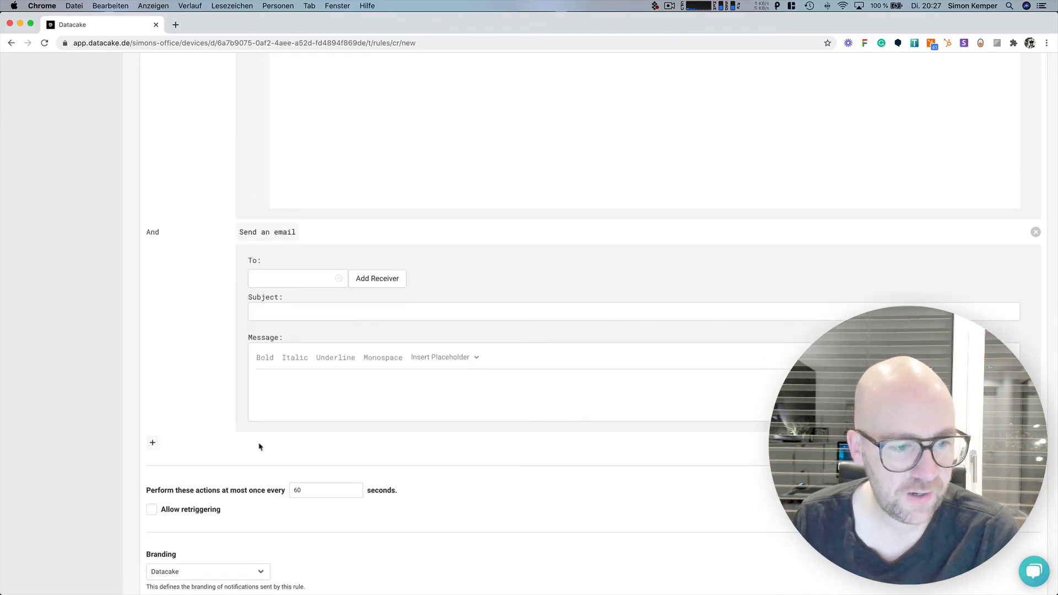
left_click(280, 234)
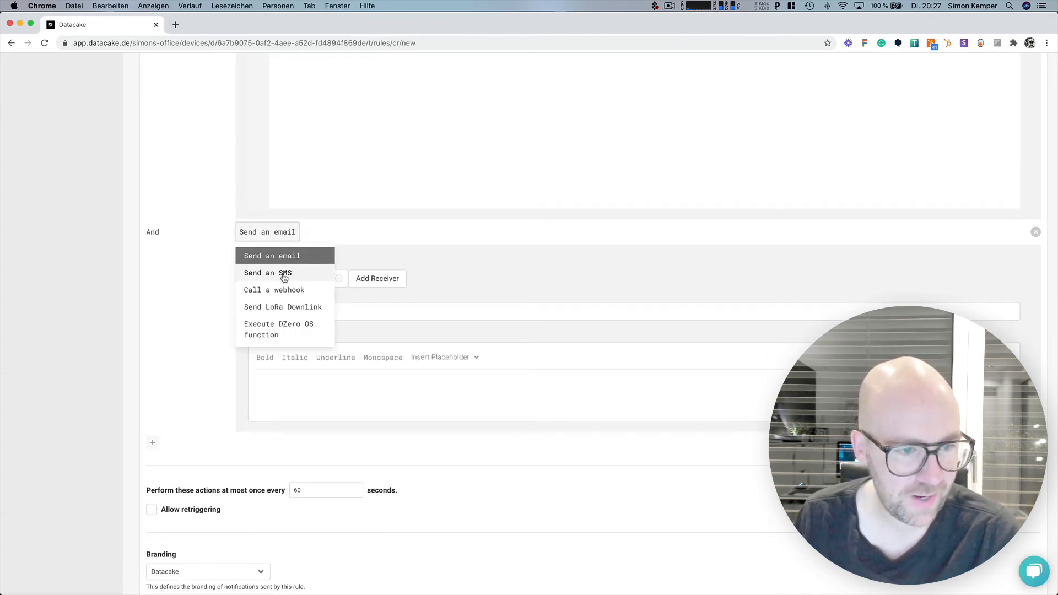
left_click(298, 256)
left_click(298, 279)
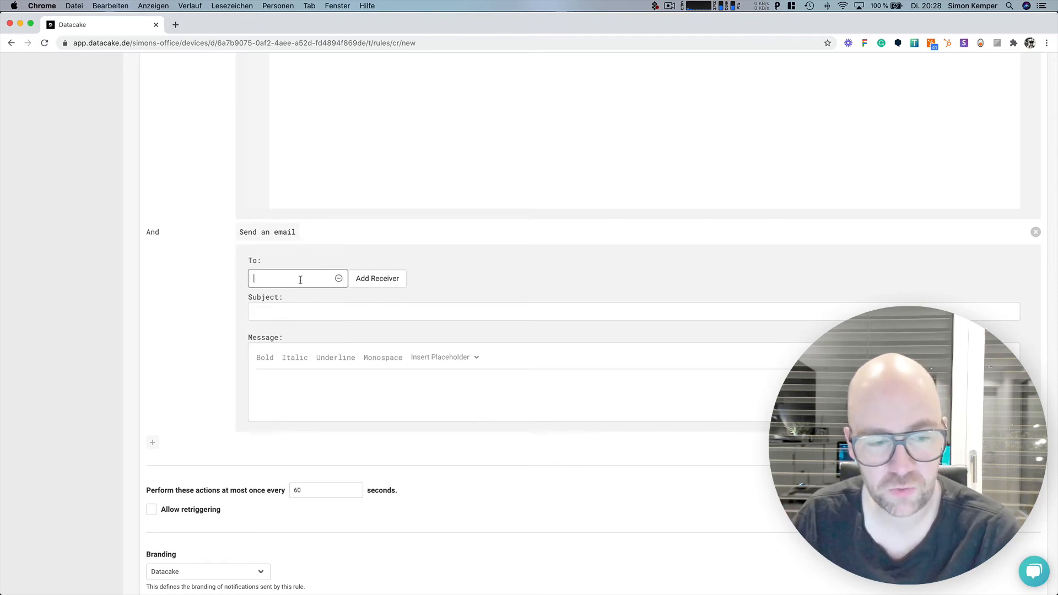
left_click(329, 316)
left_click(277, 280)
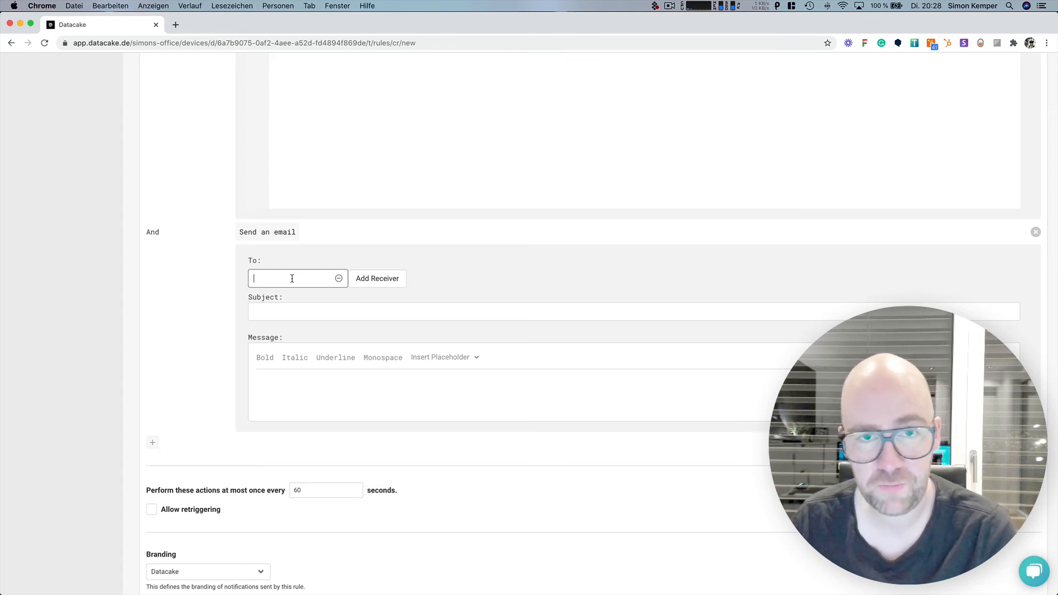
Step: Change the Send an email action to Send an SMS and add a second, empty receiver
left_click(276, 237)
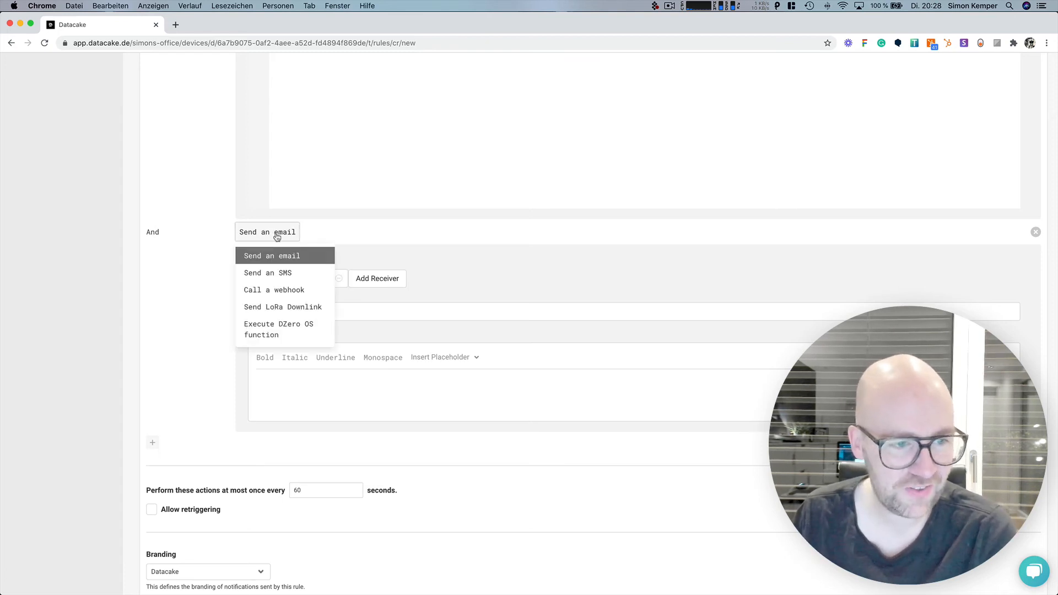
left_click(292, 279)
left_click(289, 235)
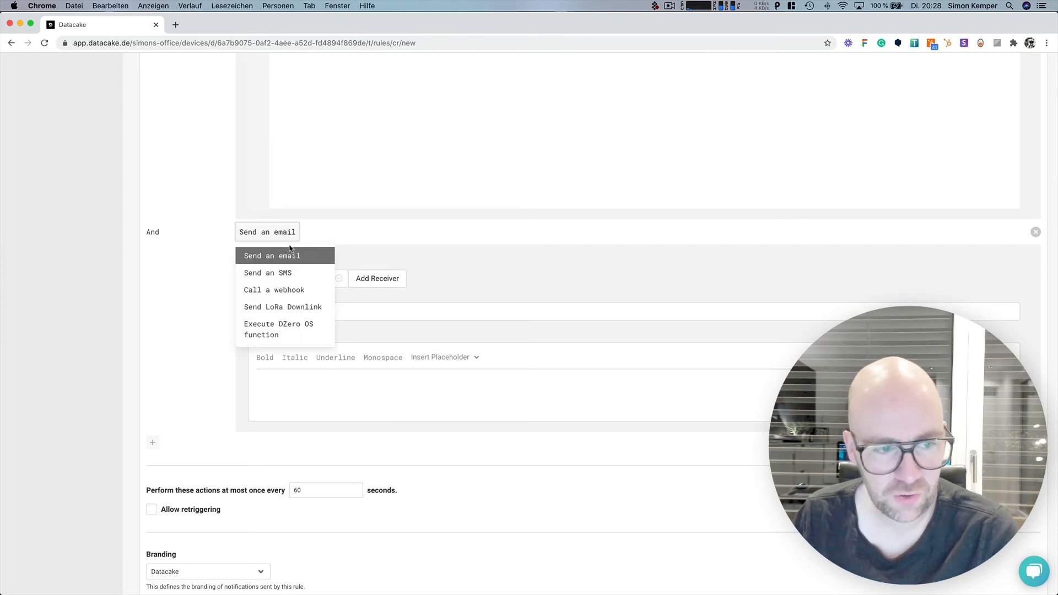
left_click(287, 273)
left_click(292, 286)
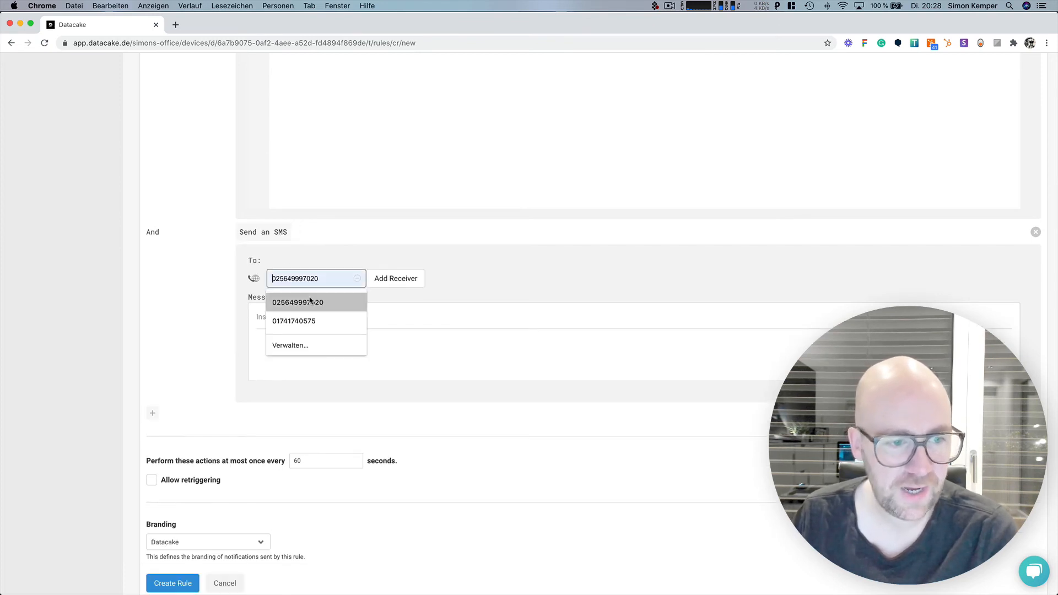
left_click(330, 246)
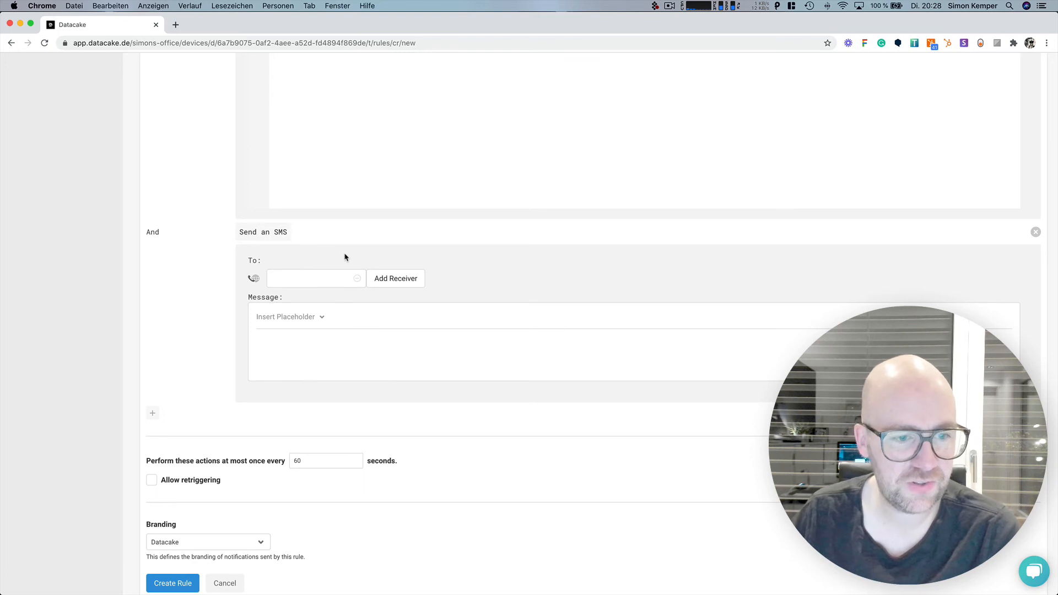
left_click(375, 278)
left_click(463, 351)
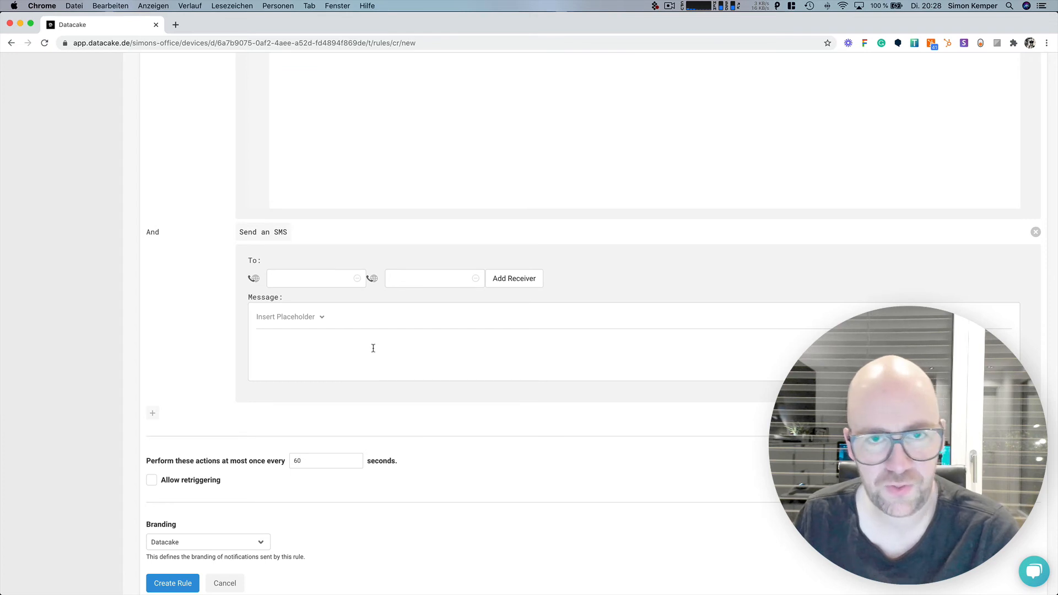
Step: Examine the placeholders for the SMS message and review the rule's full set of conditions and actions
left_click(315, 318)
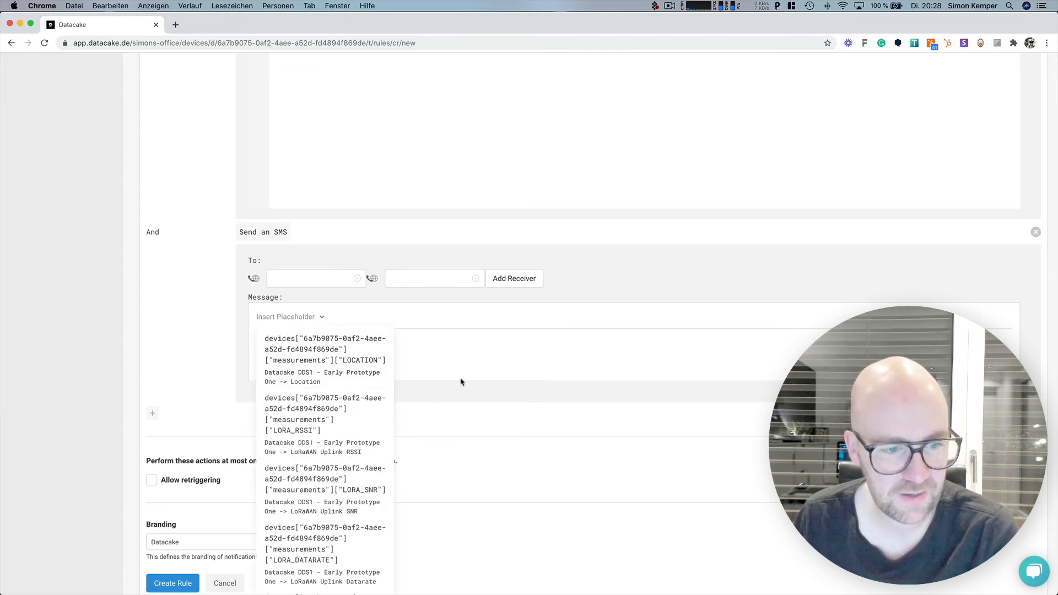
left_click(529, 358)
scroll(568, 361, "up", 5)
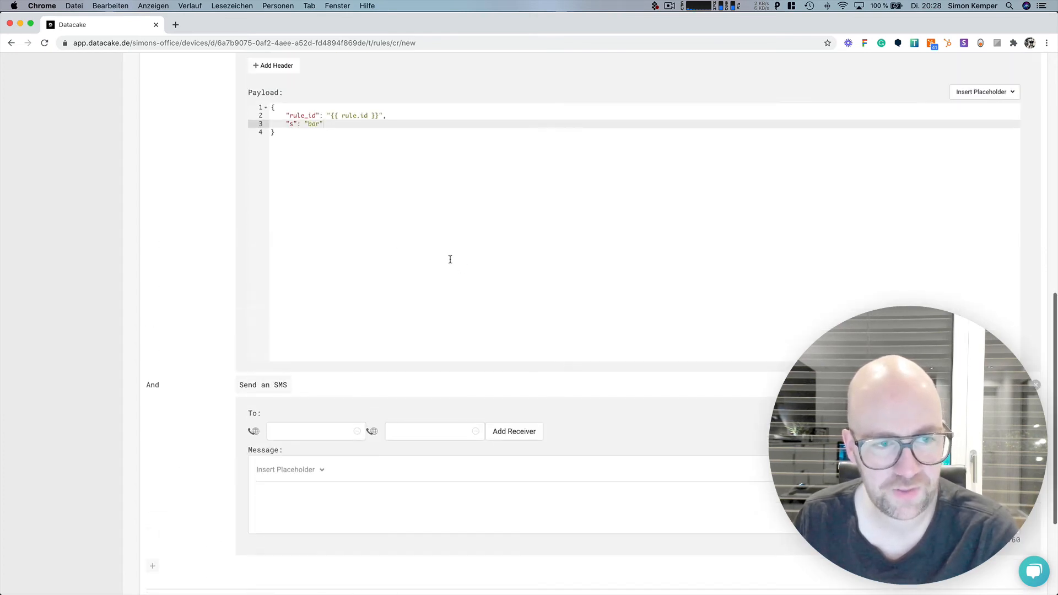
scroll(466, 274, "down", 5)
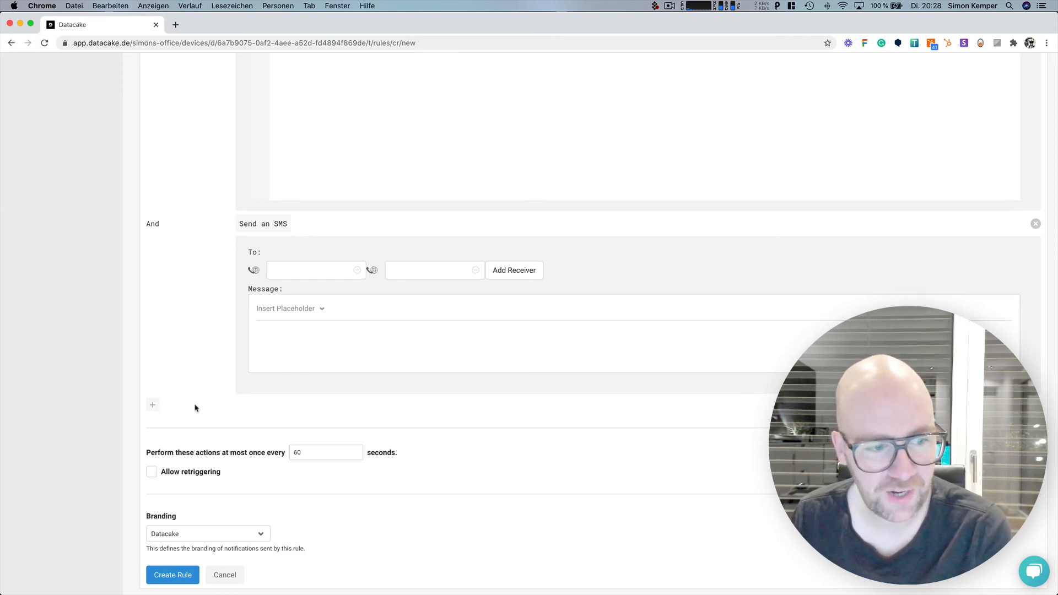
scroll(197, 406, "up", 10)
scroll(200, 405, "up", 4)
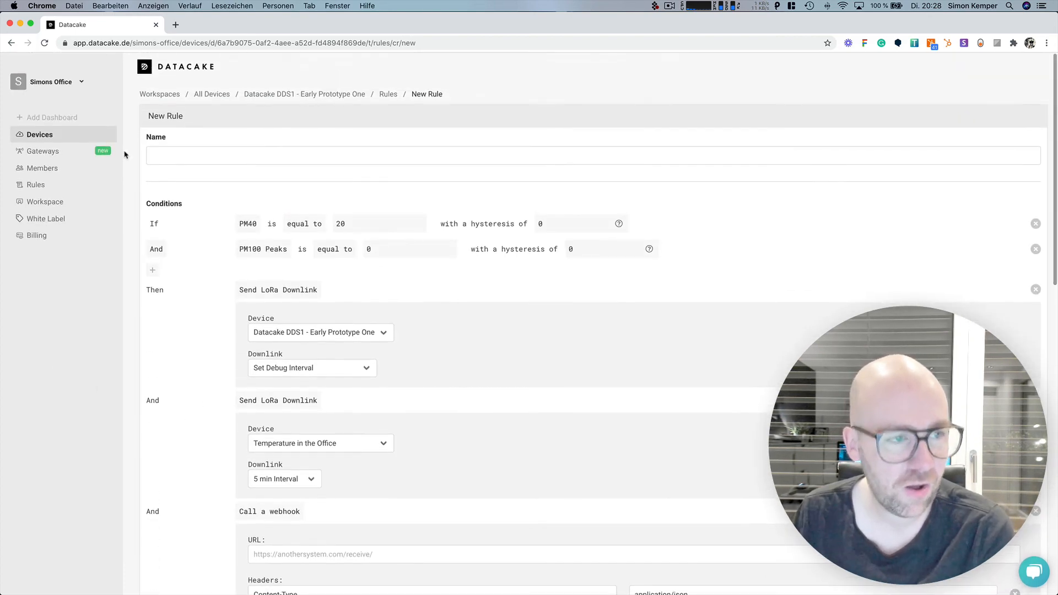
scroll(268, 341, "down", 15)
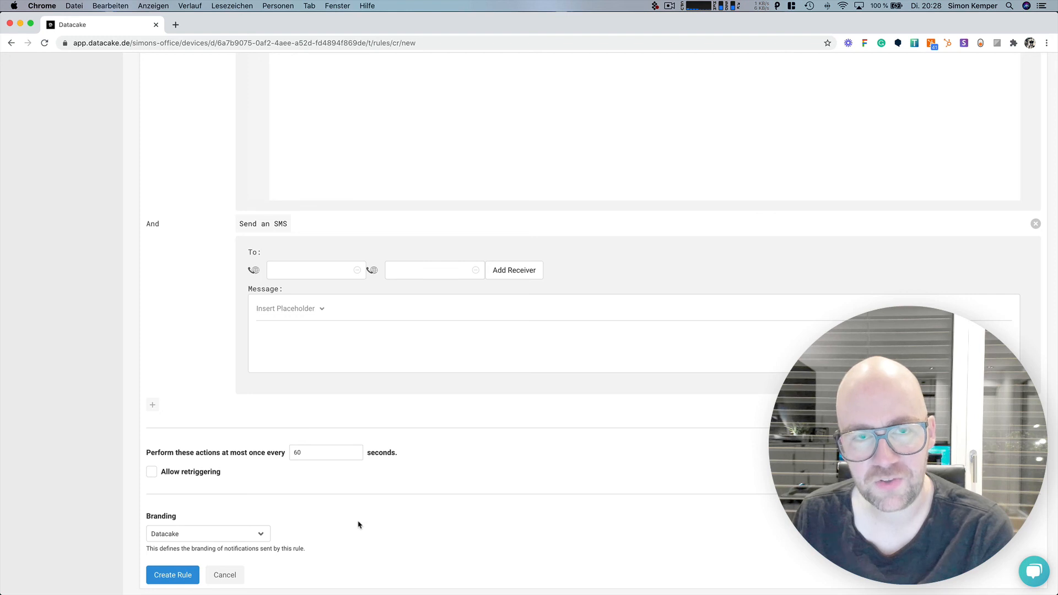
scroll(361, 522, "up", 15)
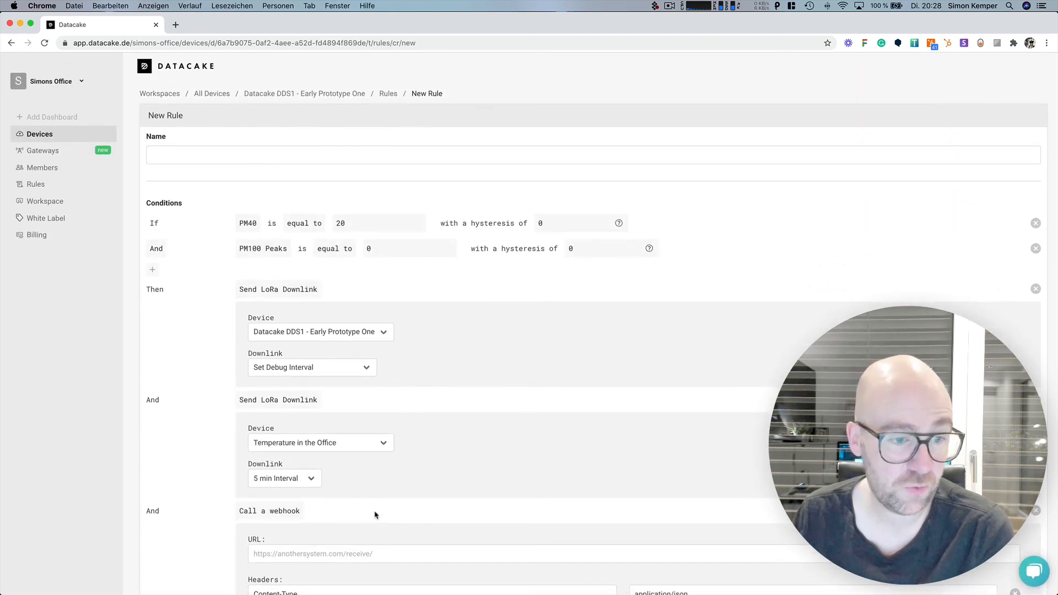
Step: Remove both Send LoRa Downlink actions and the Call a webhook action from the rule
left_click(1035, 290)
left_click(1035, 290)
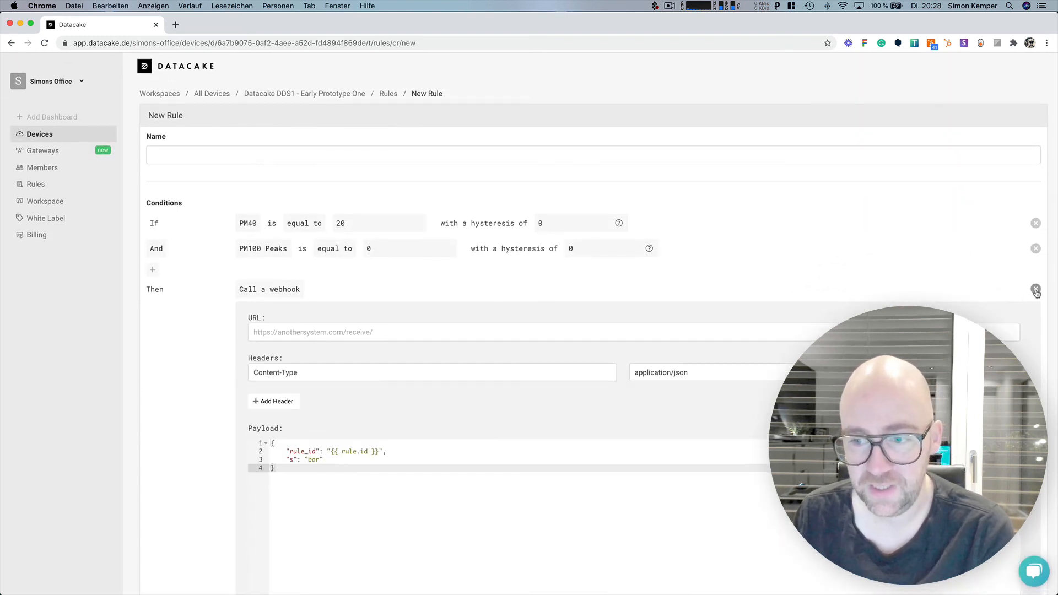
left_click(1035, 290)
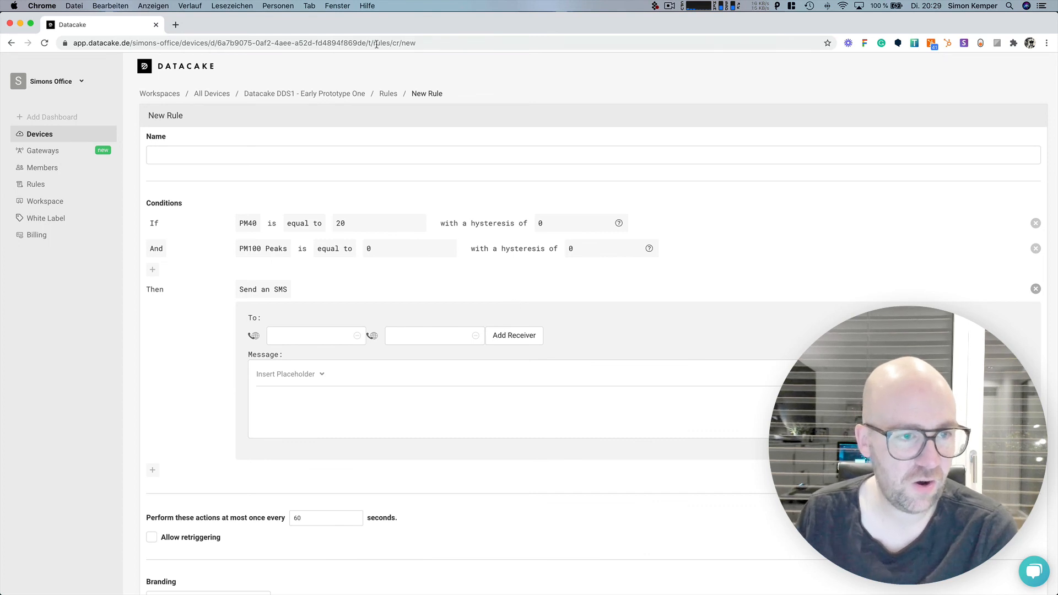